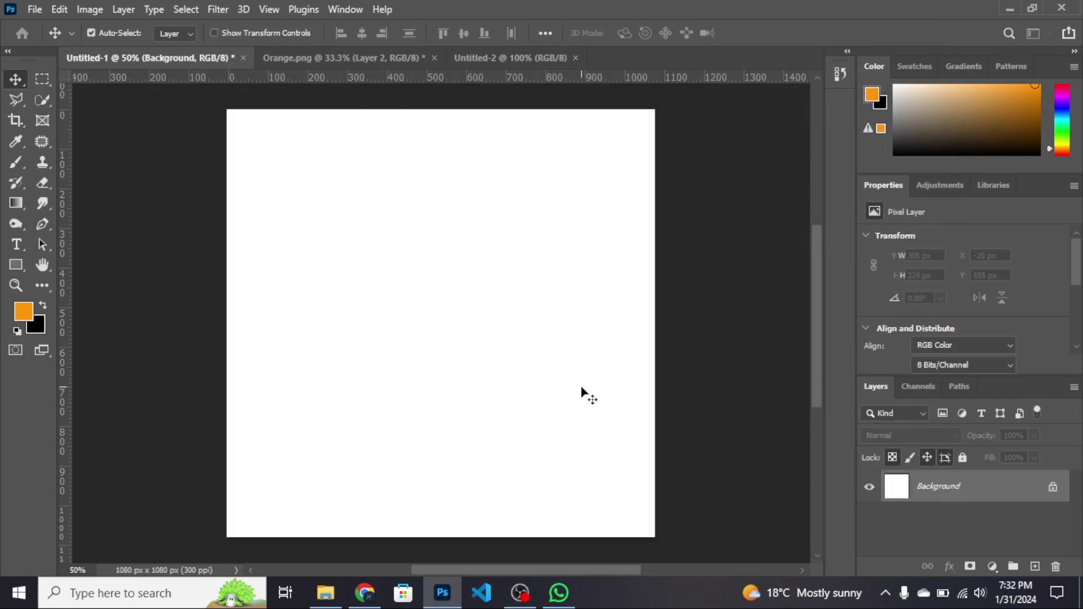
- Add an orange (#fe950a) solid colour fill layer above the background
click(992, 566)
click(987, 283)
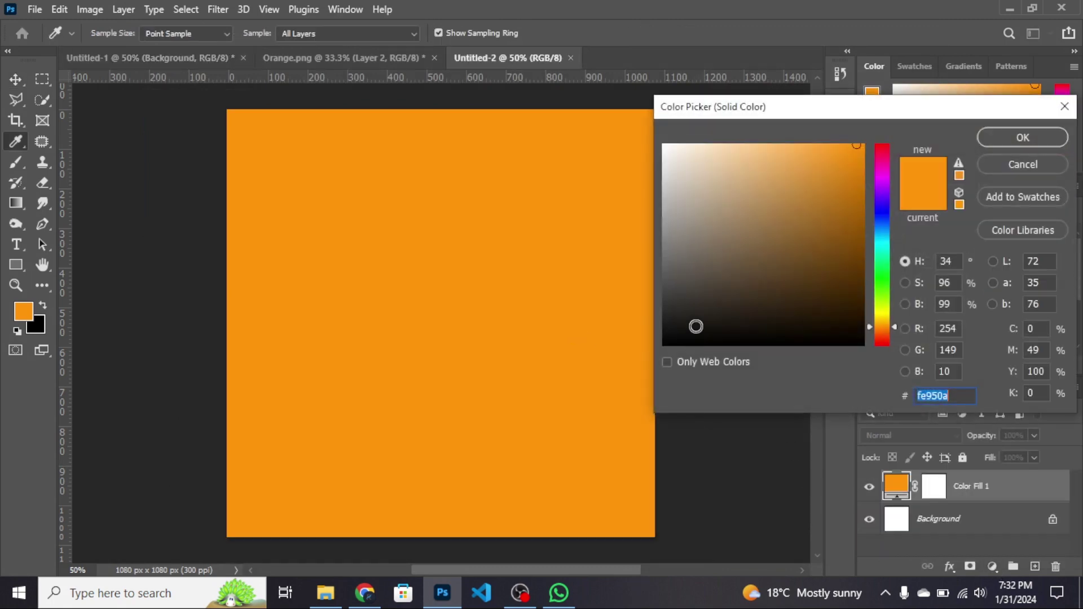
click(1052, 143)
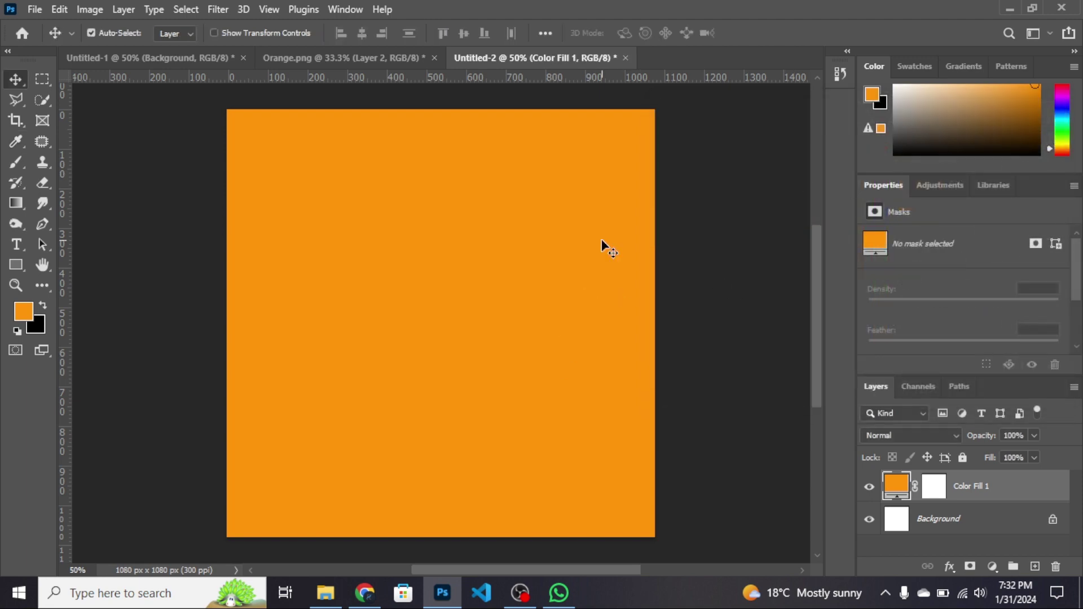
- Place the Bottle image from the Downloads folder, scale it to about 300 by 734 px and position it near the canvas centre
click(326, 593)
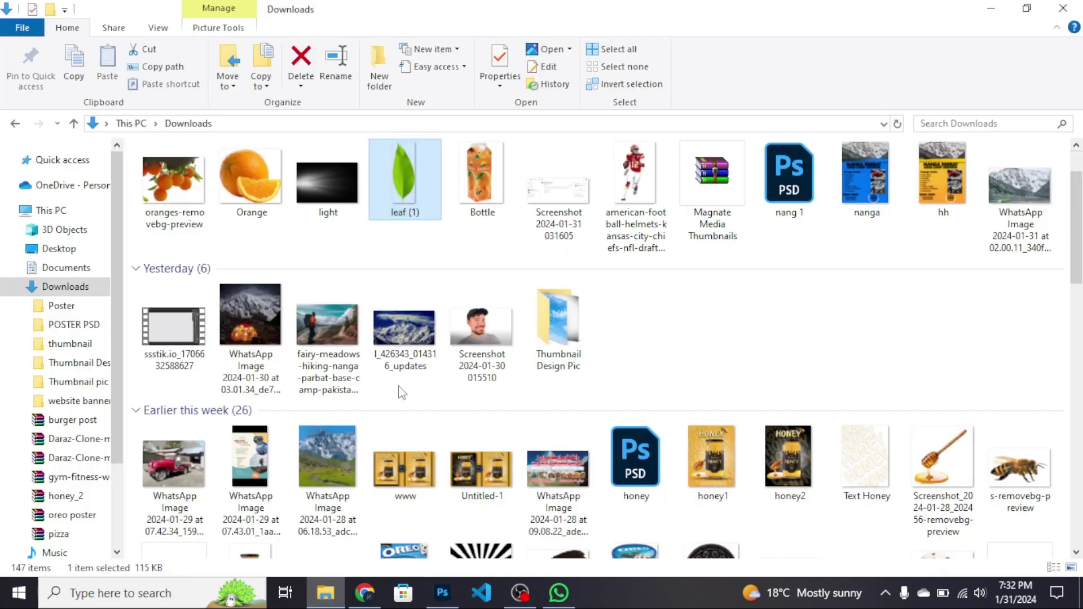
click(484, 169)
drag(483, 169, 467, 356)
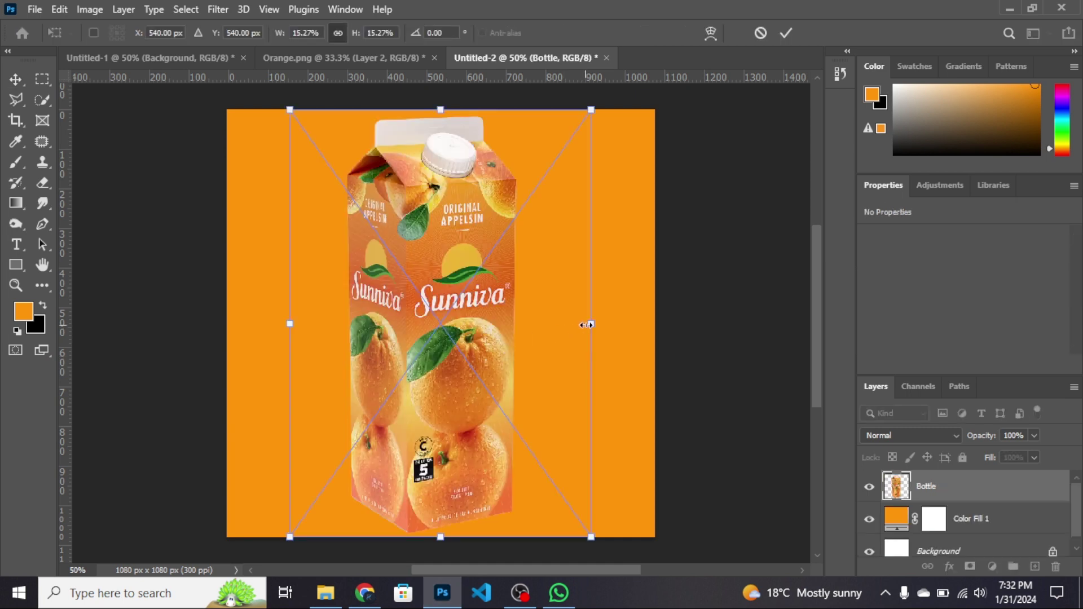
drag(581, 323, 499, 323)
drag(418, 352, 457, 320)
key(Return)
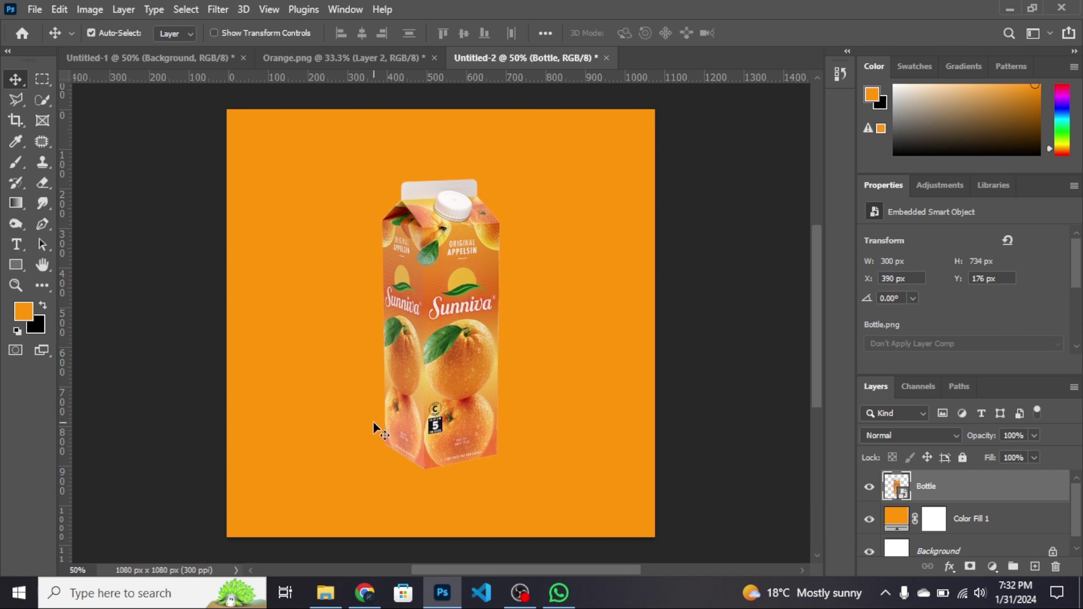
- Place the Orange image from the Downloads folder at about 320 by 283 px, overlapping the carton's lower right corner
click(326, 593)
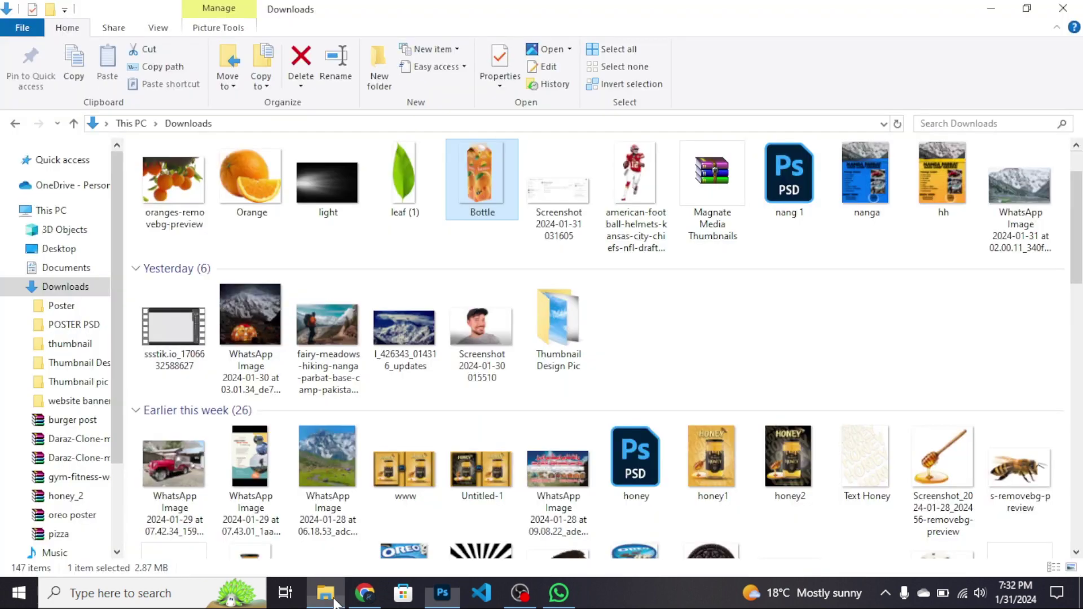
drag(254, 201, 528, 406)
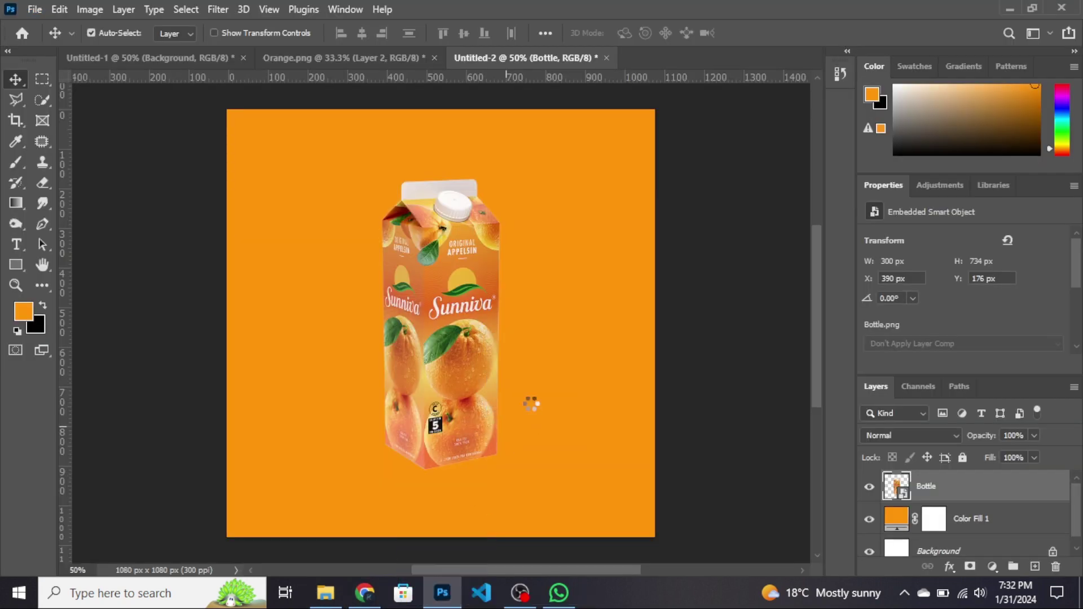
drag(661, 317, 515, 434)
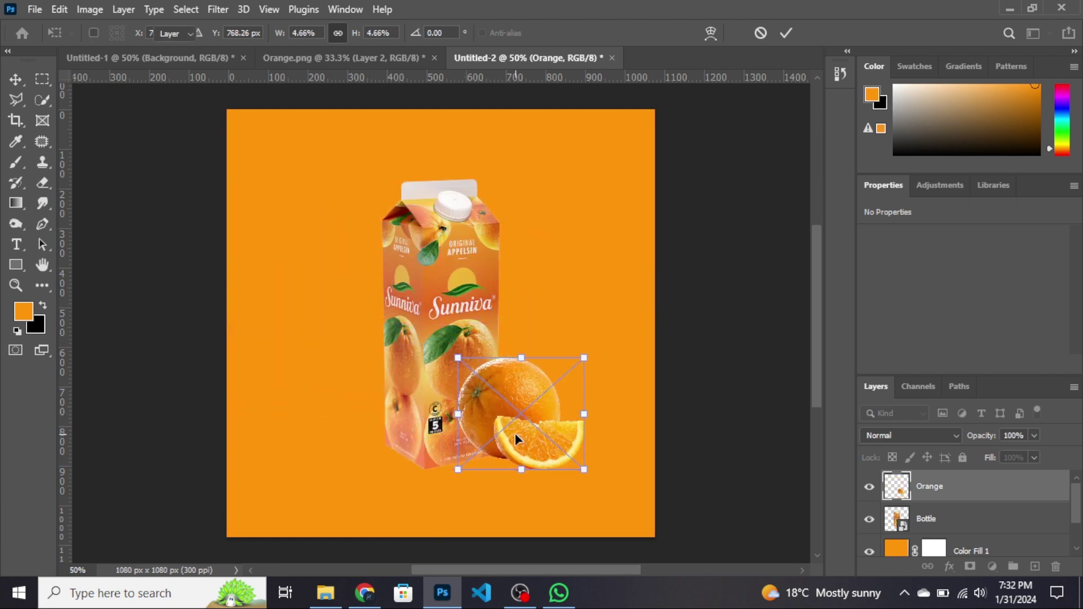
key(Return)
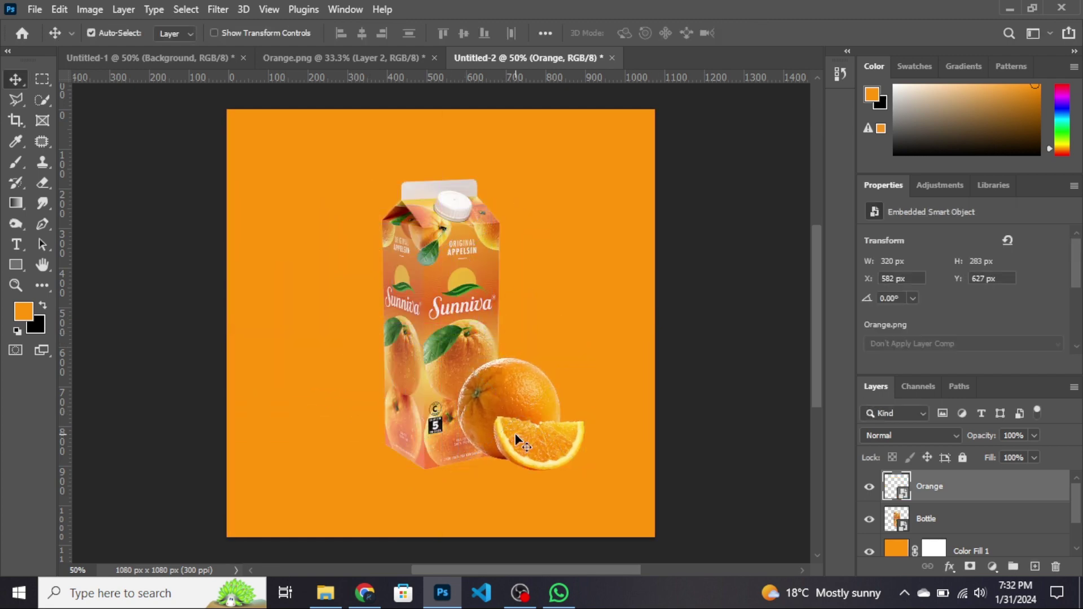
- Add a new layer above the colour fill and paint a black shadow spot behind the carton with a 500 px Soft Round brush
click(979, 552)
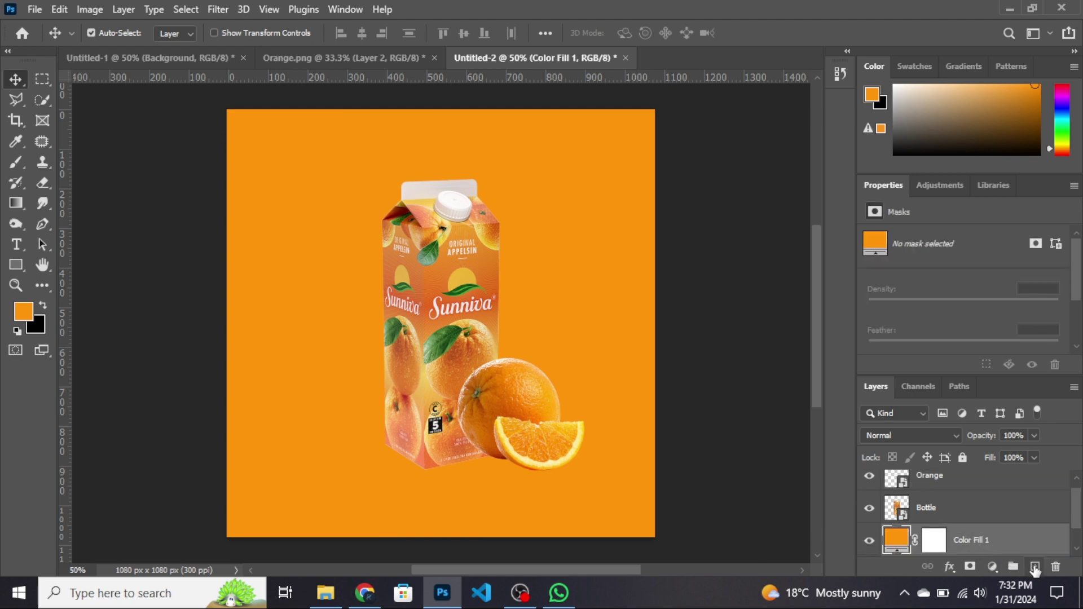
click(1035, 567)
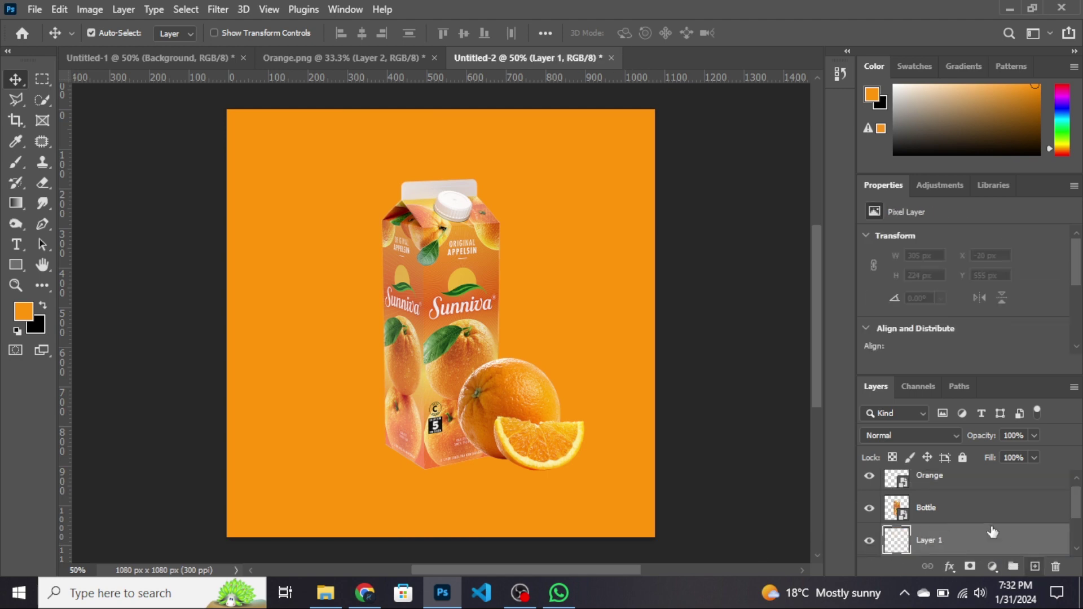
click(16, 162)
click(44, 307)
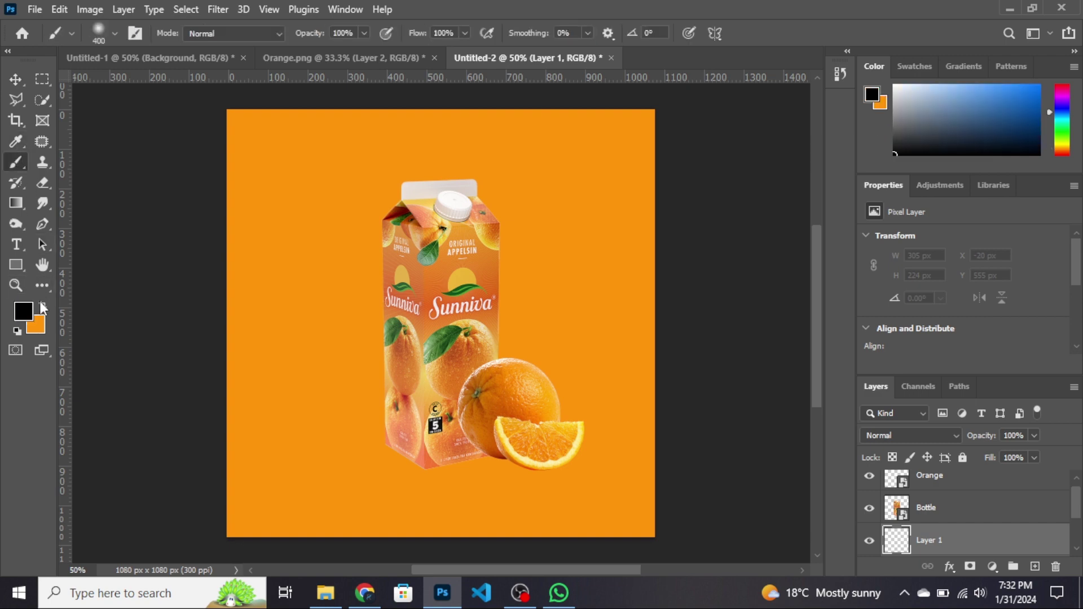
click(115, 33)
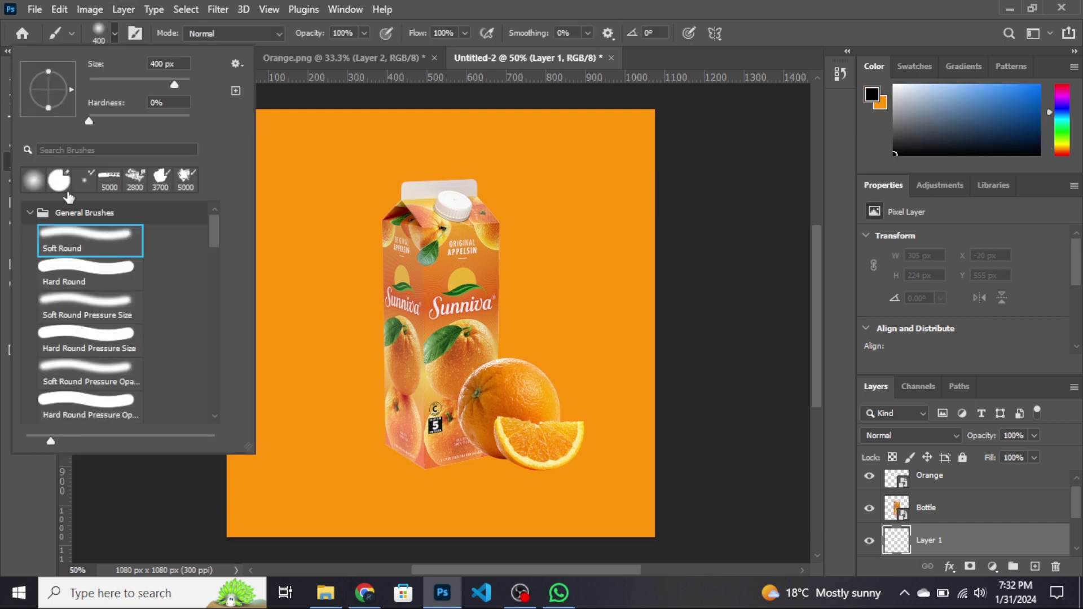
click(10, 509)
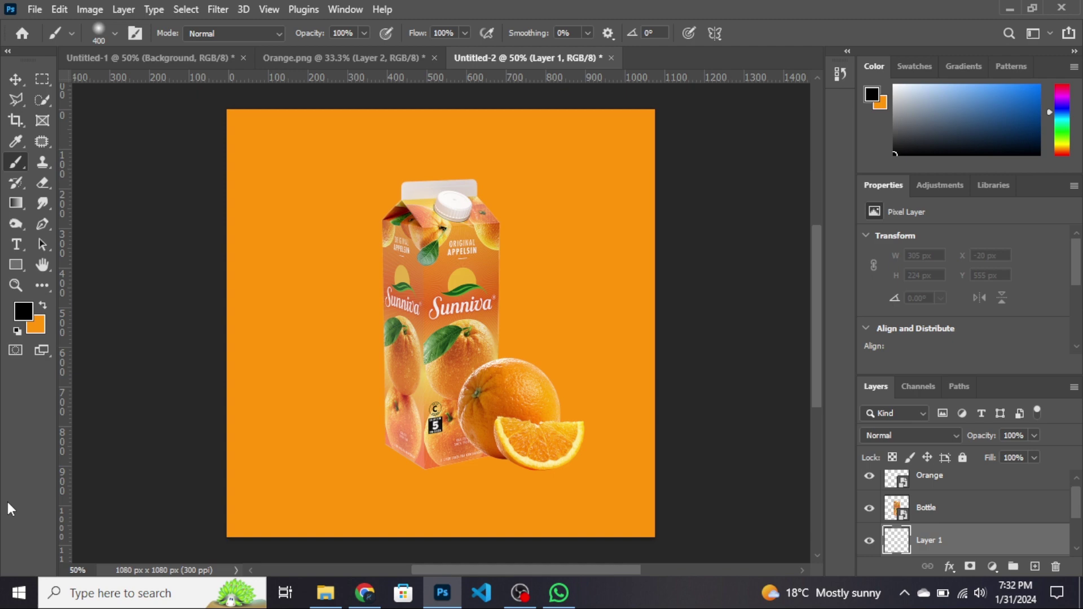
click(25, 316)
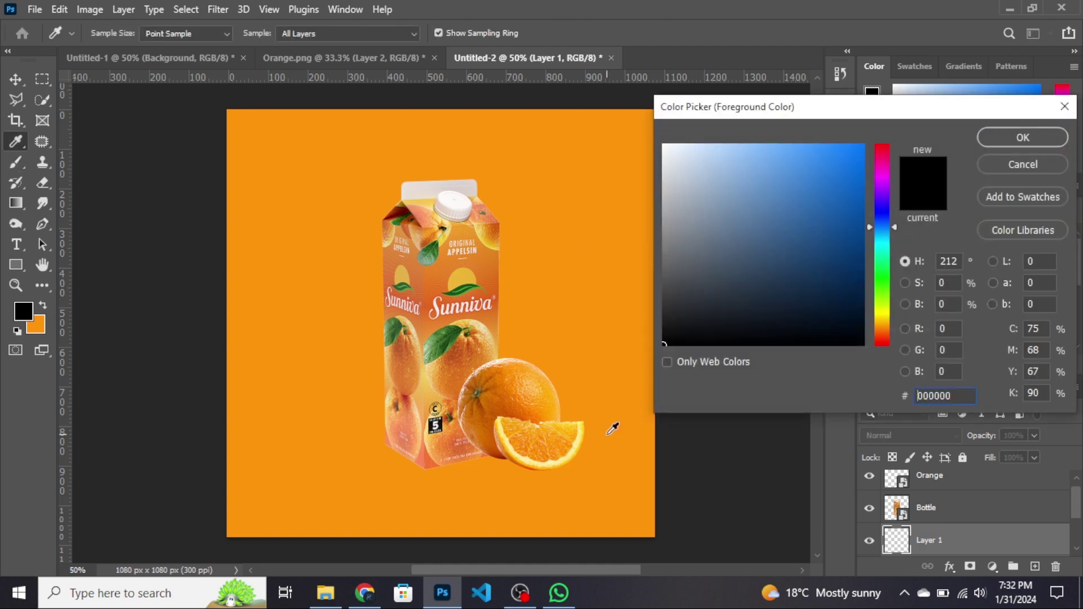
click(1004, 139)
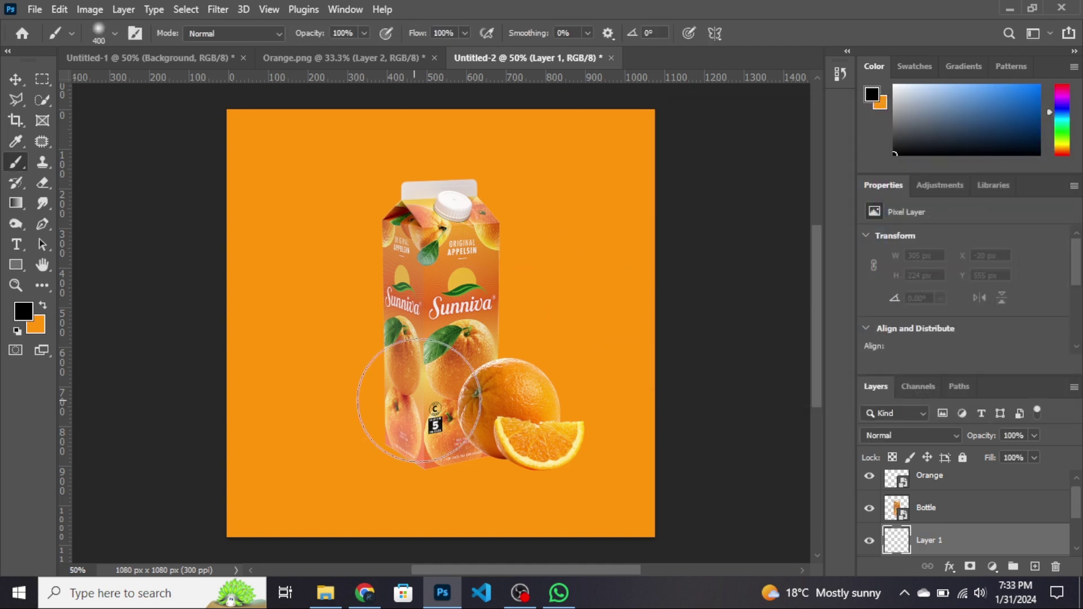
key(bracketright)
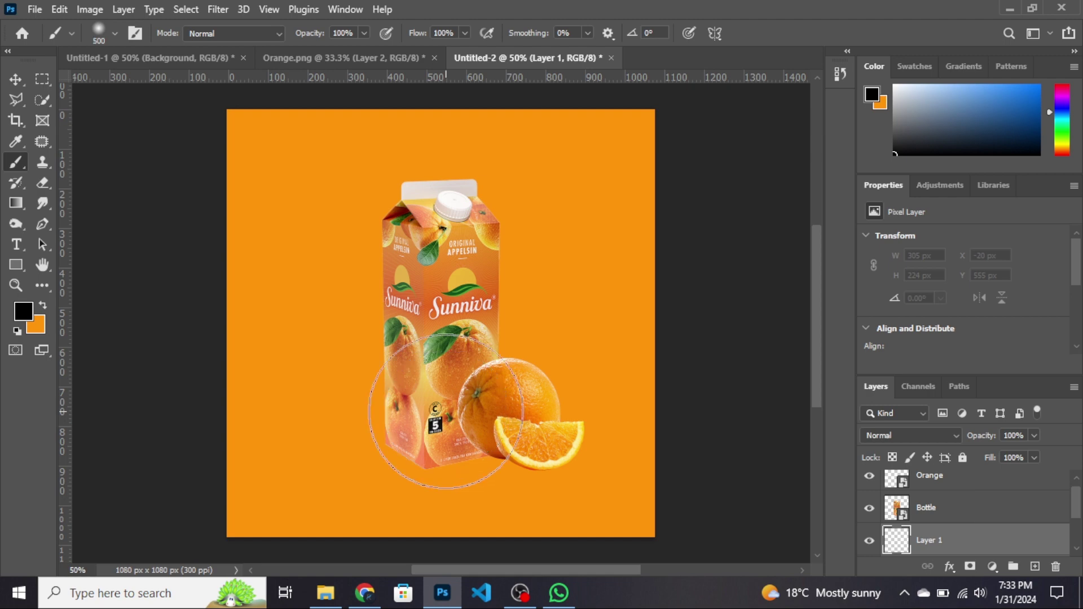
drag(415, 434, 452, 395)
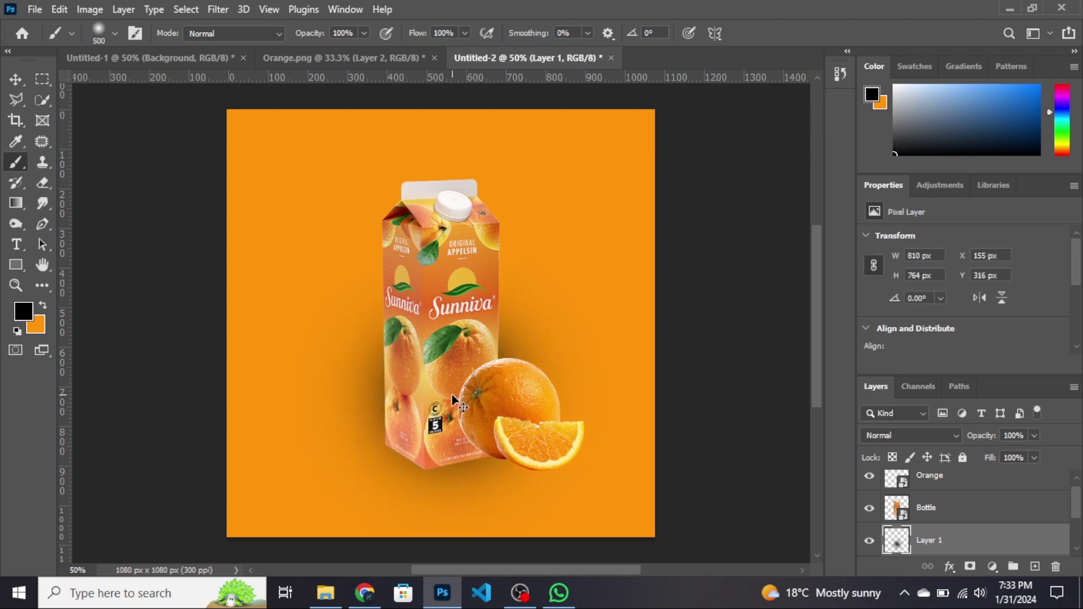
- Flatten the shadow into a strip at the carton's base, narrow it to about 81% width and rotate it about -9.75°
key(ctrl+t)
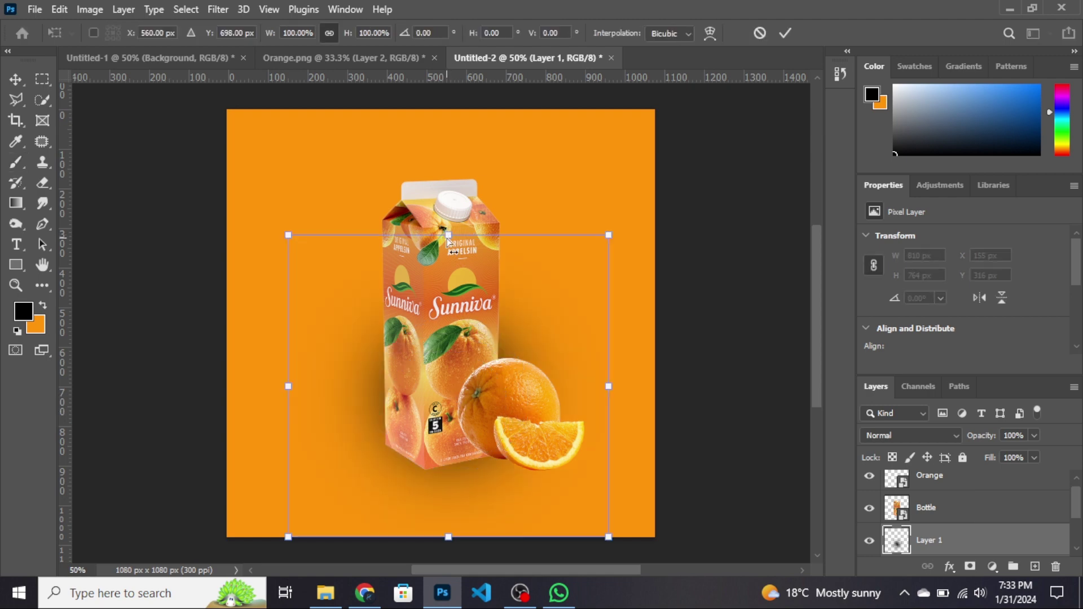
drag(447, 238, 476, 476)
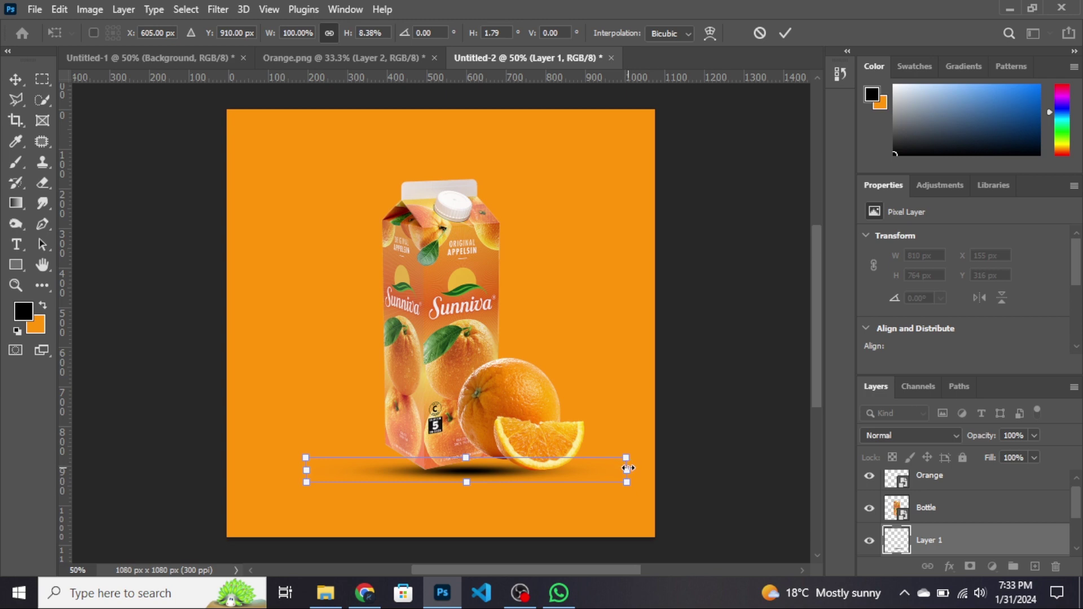
drag(628, 468, 604, 437)
drag(503, 459, 512, 461)
drag(315, 496, 343, 489)
- Nudge the tilted shadow until it sits against the carton's bottom edge, and apply the transform
key(Up)
key(Up)
key(Up)
key(Up)
key(Up)
key(Up)
key(Up)
key(Up)
key(Up)
key(Up)
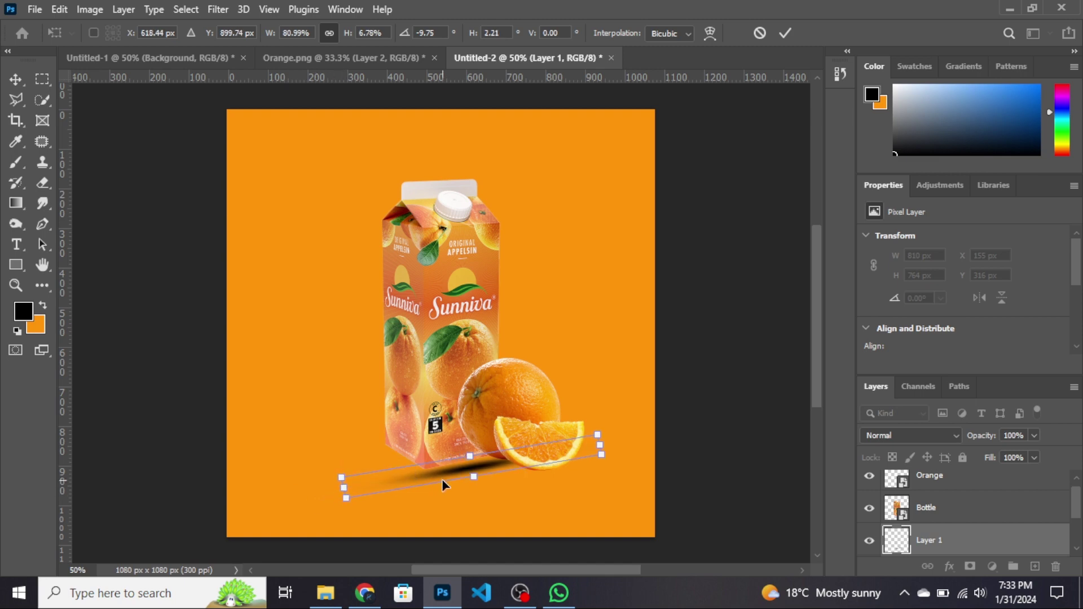
key(Down)
key(Down)
key(Down)
key(Down)
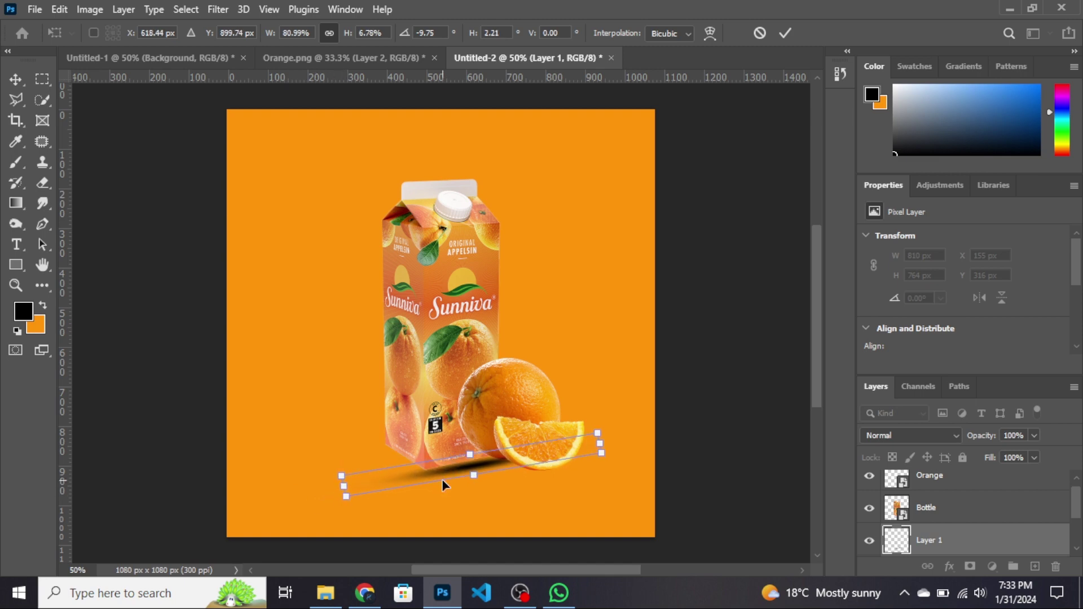
key(Left)
key(Left)
key(Left)
key(Left)
key(Return)
- Add another layer below the carton and paint a single black spot behind the orange with a 400 px soft brush
key(b)
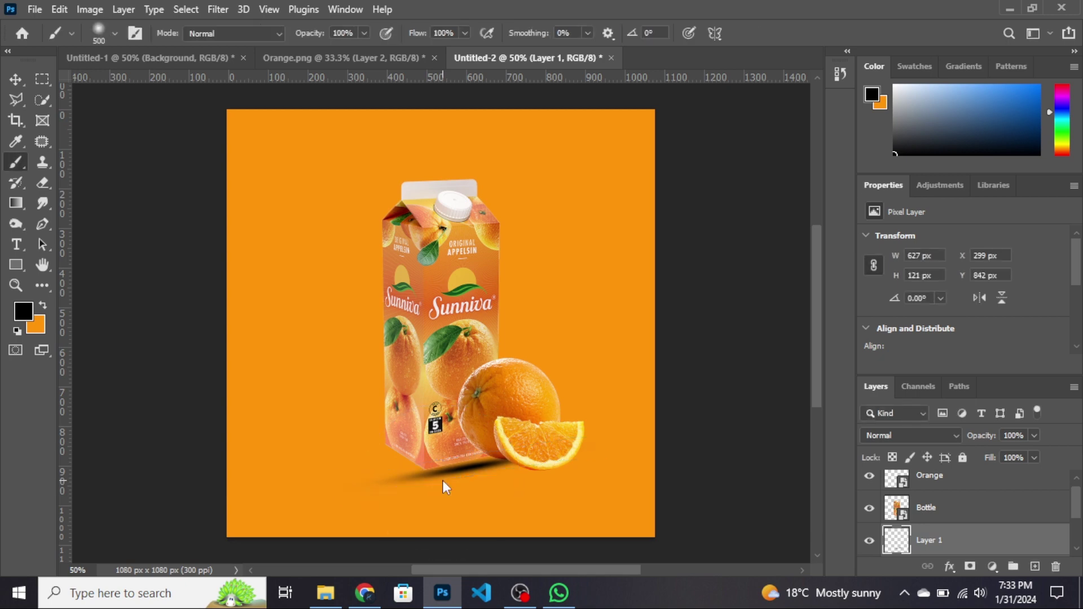
click(1035, 568)
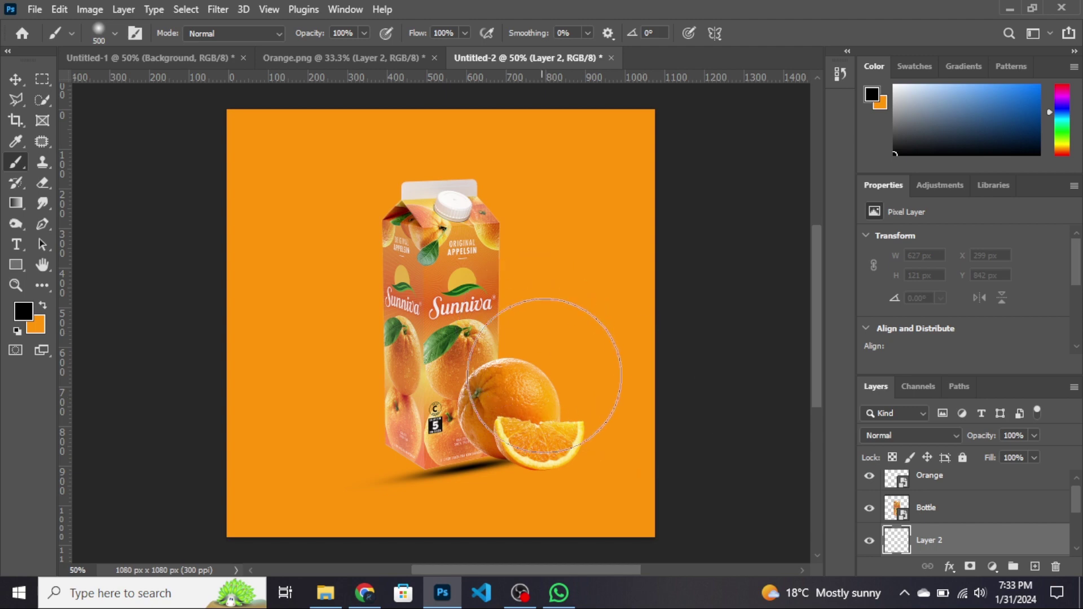
key(bracketleft)
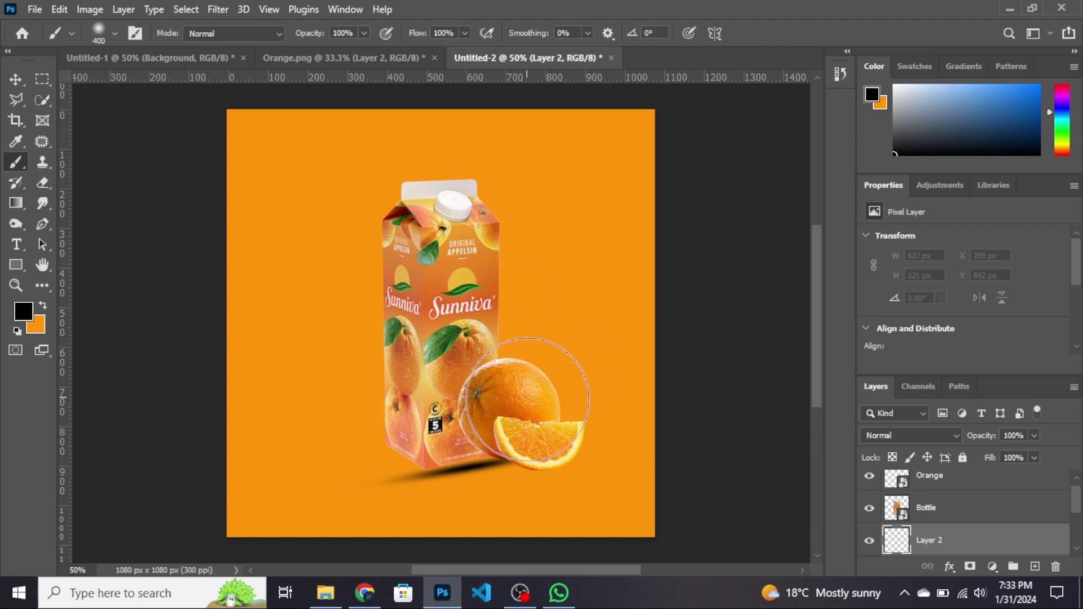
click(528, 403)
- Squash the orange's shadow to about 9% height, place it just beneath the orange slice and apply the transform
key(ctrl+t)
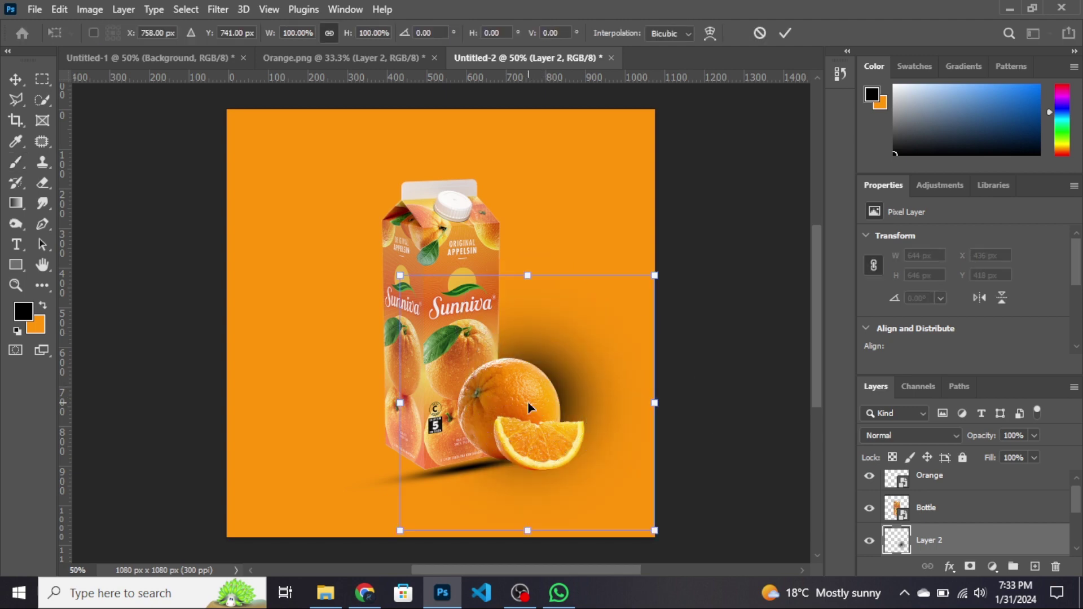
drag(528, 276, 549, 473)
key(b)
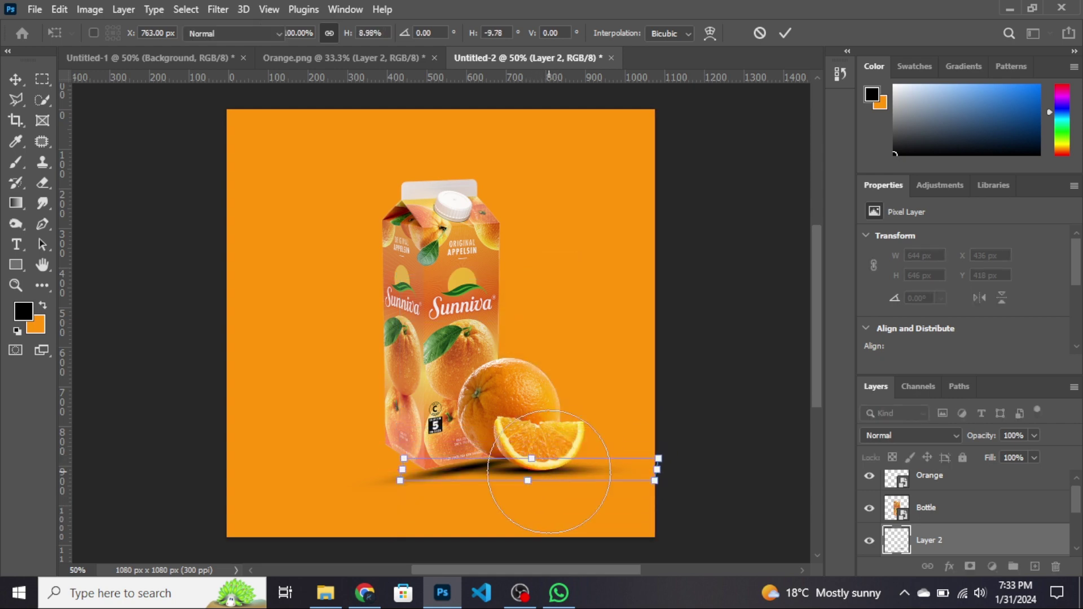
click(21, 79)
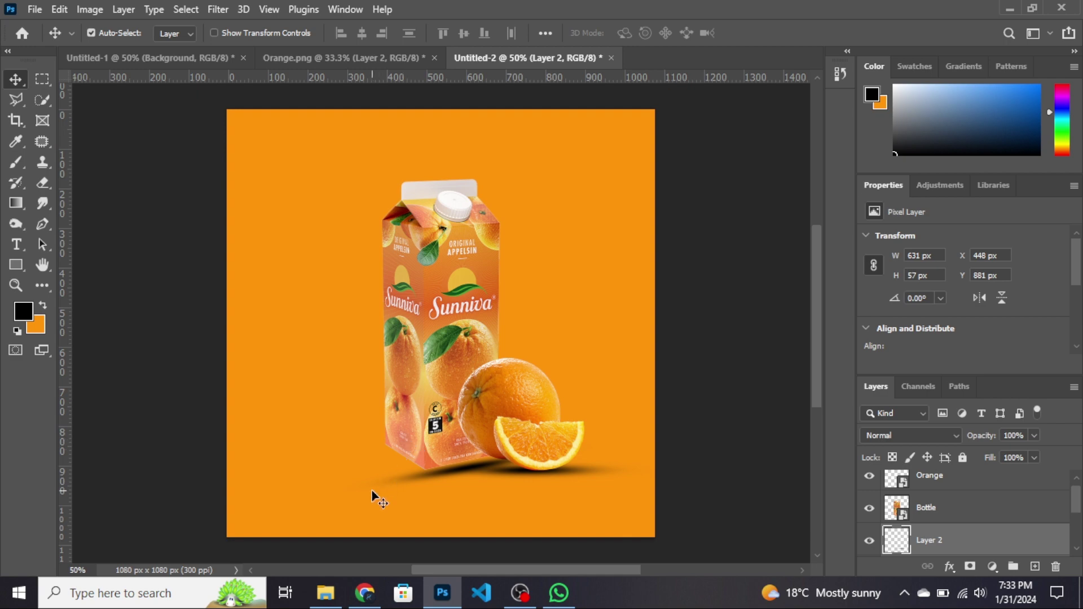
- Place oranges-removebg-preview from Downloads at 22.46% scale in the canvas's upper left corner and move its layer above all others
click(326, 592)
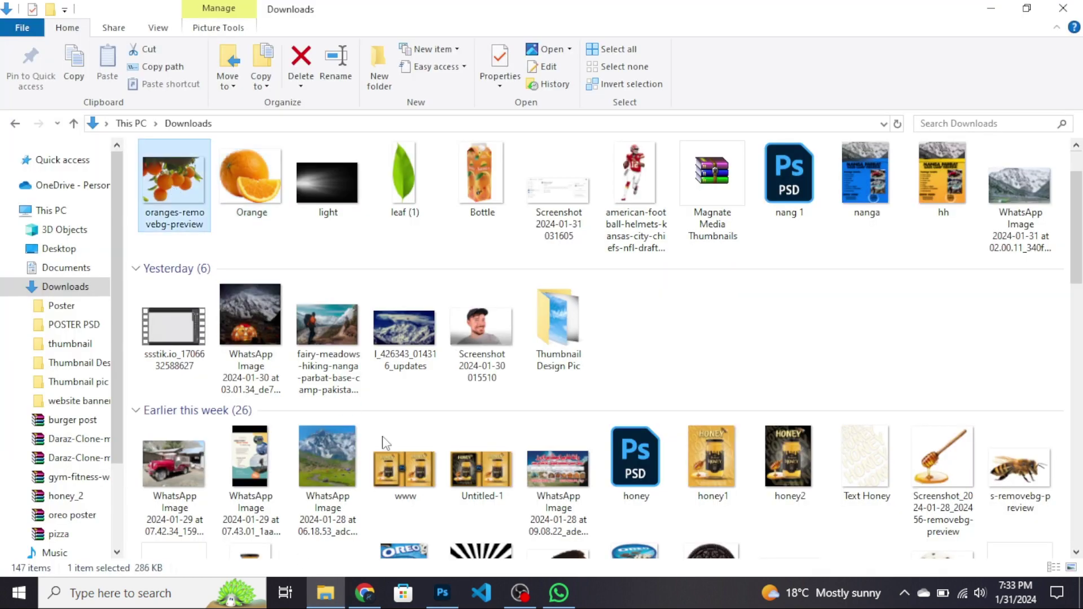
drag(174, 180, 420, 244)
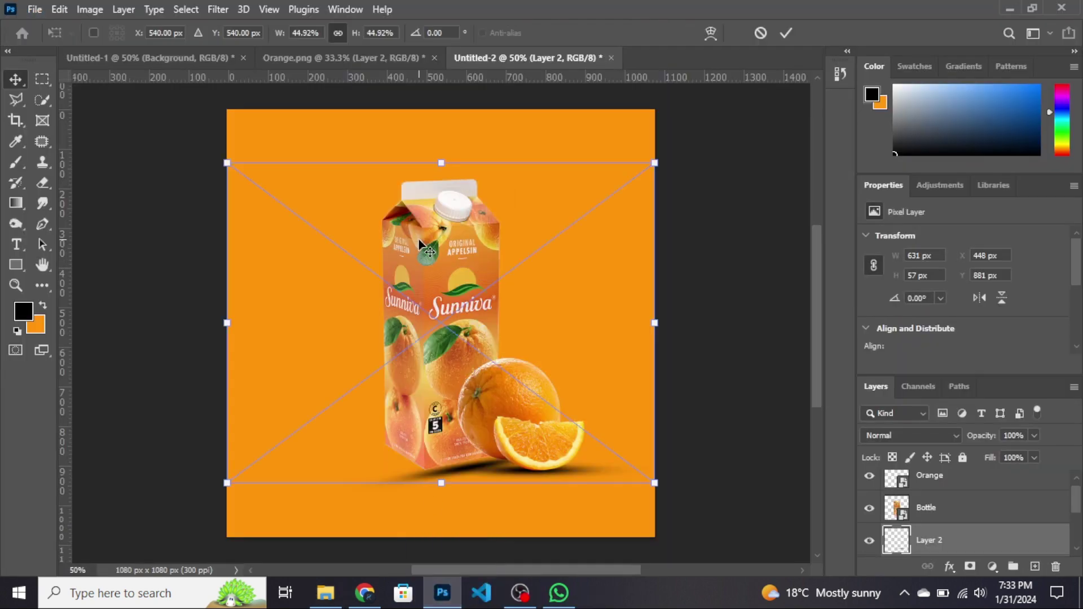
drag(657, 327, 518, 315)
drag(348, 338, 348, 259)
drag(522, 218, 457, 218)
drag(376, 232, 377, 201)
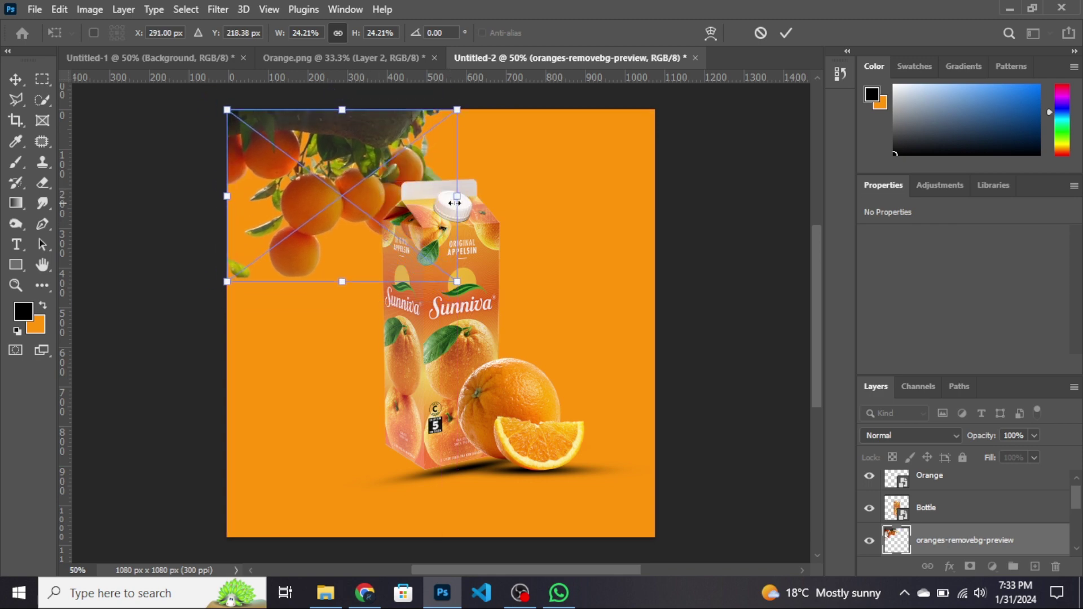
drag(457, 197, 449, 202)
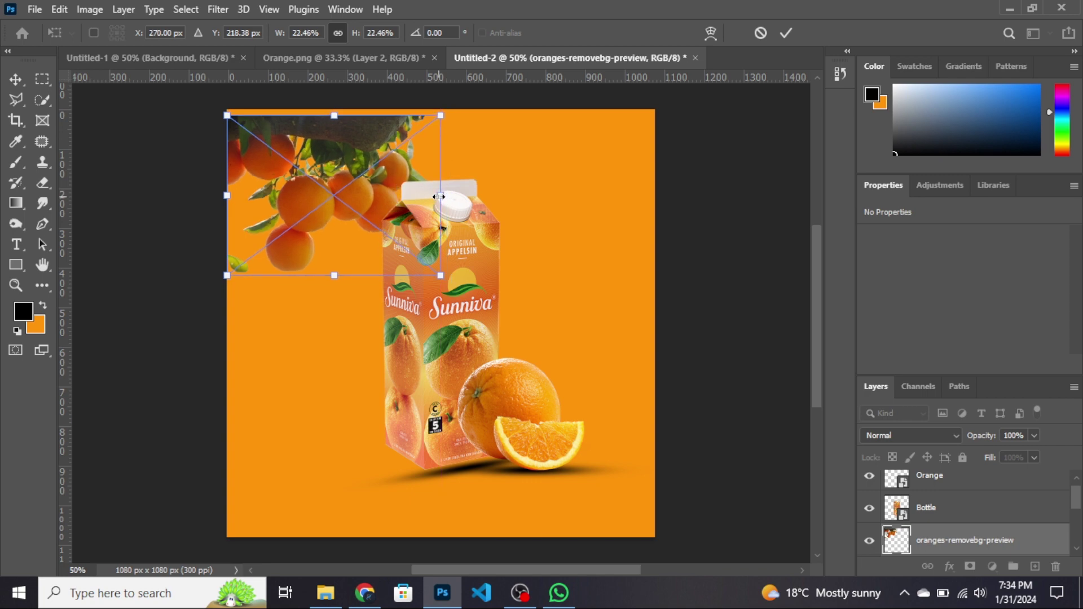
drag(374, 203, 374, 198)
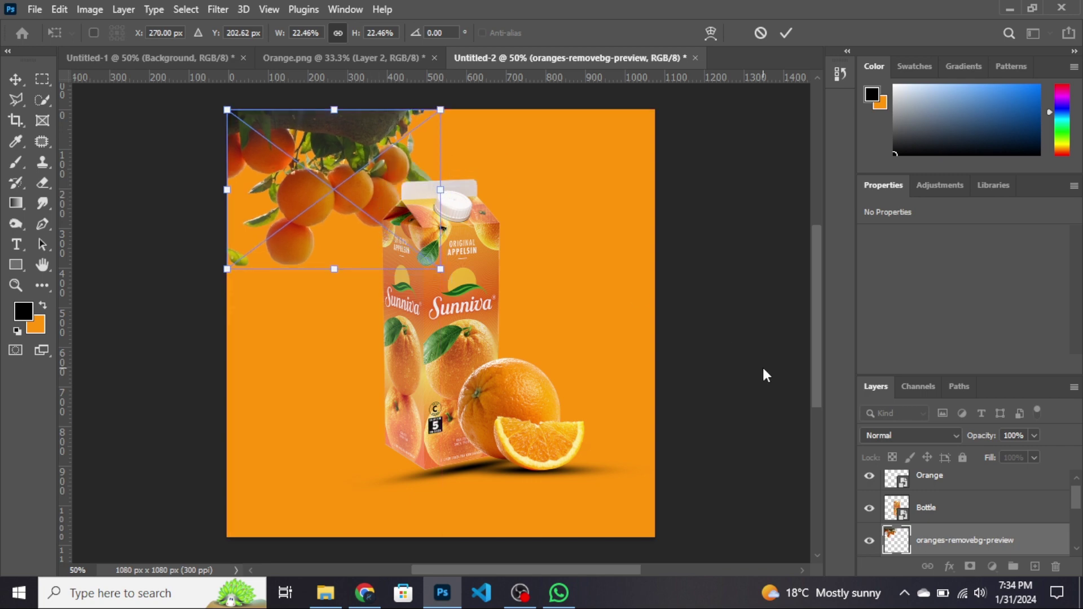
drag(953, 540, 937, 485)
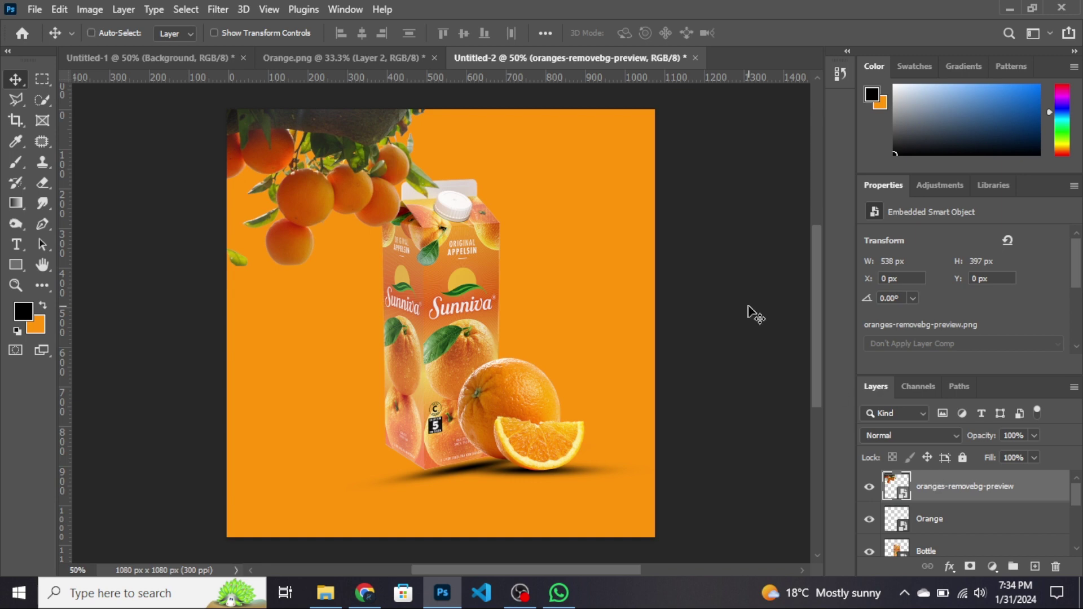
- Enlarge the hanging oranges slightly from the canvas's upper left corner to 551 × 406 px and apply the transform
key(ctrl+t)
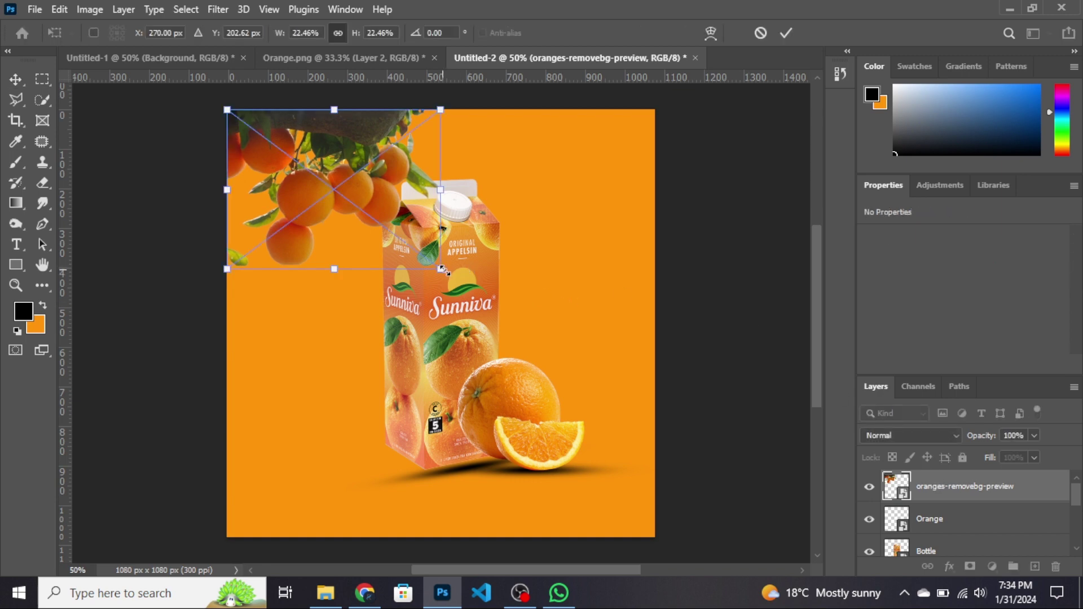
drag(442, 269, 448, 272)
key(Return)
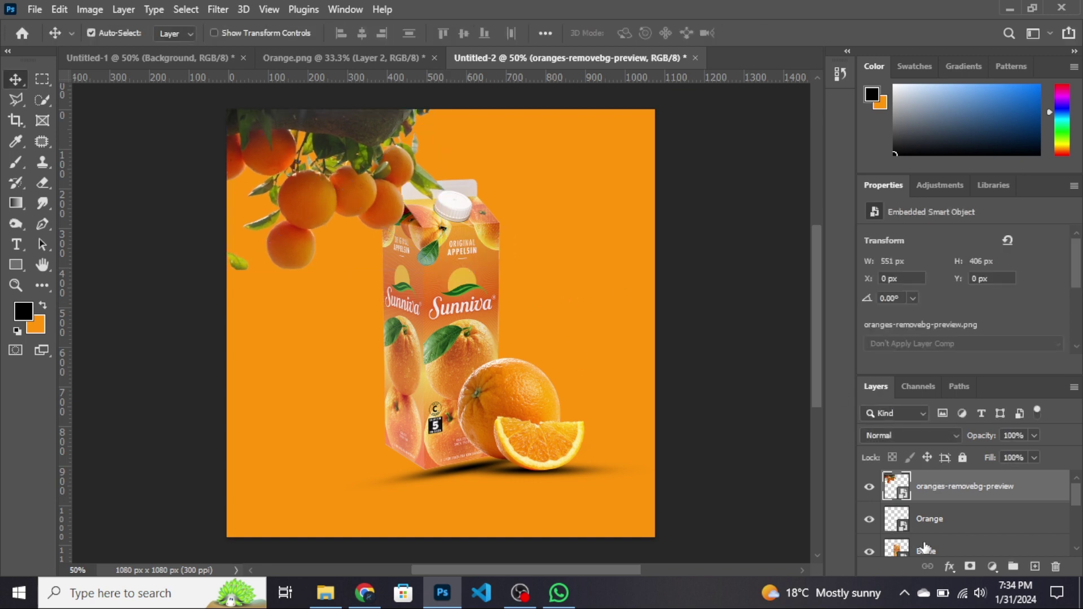
- Select the layers from Orange down to Layer 1 and shift the carton, orange and shadows slightly right together
click(919, 518)
click(869, 519)
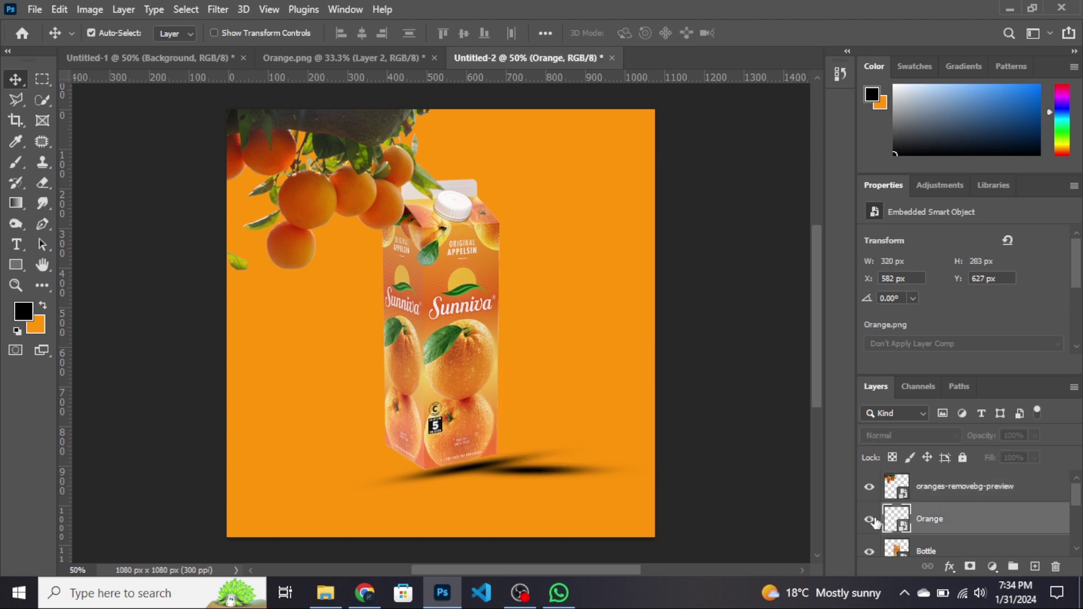
click(869, 519)
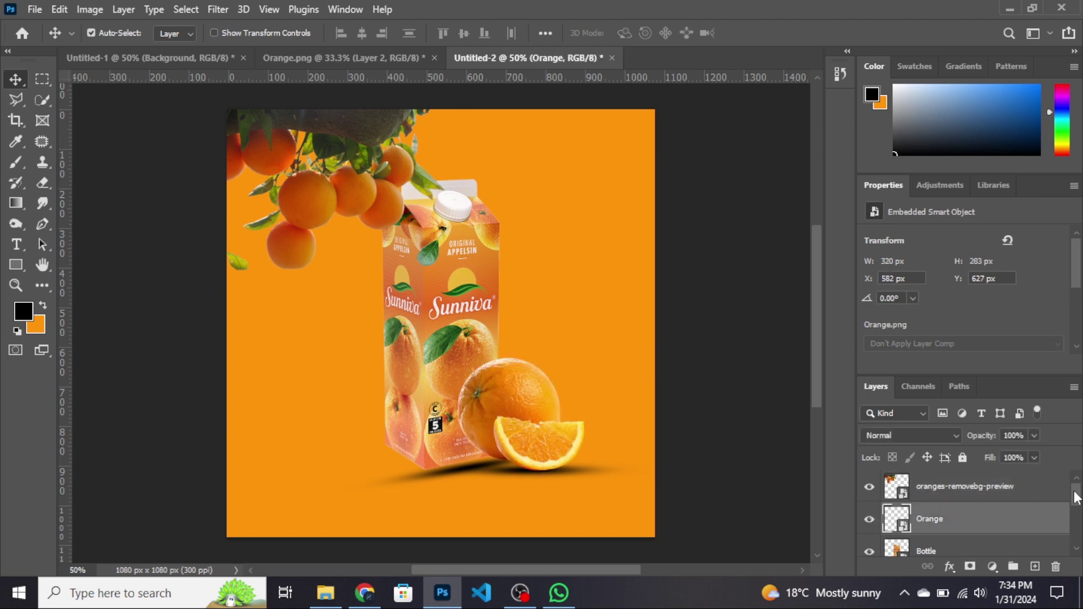
drag(1078, 497, 1078, 533)
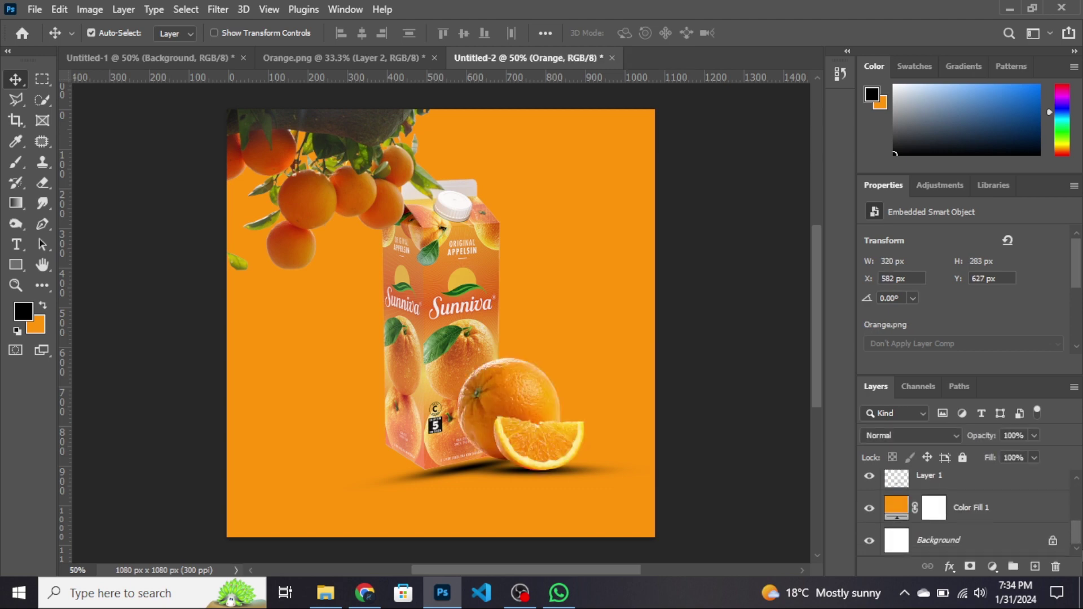
click(956, 484)
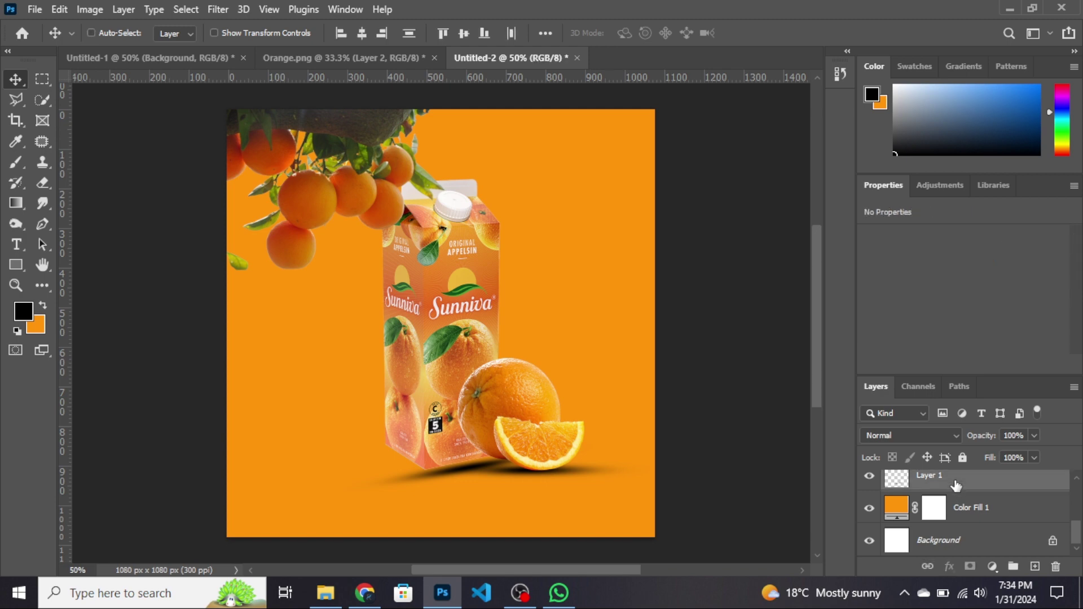
key(ctrl+t)
drag(447, 350, 462, 351)
key(Return)
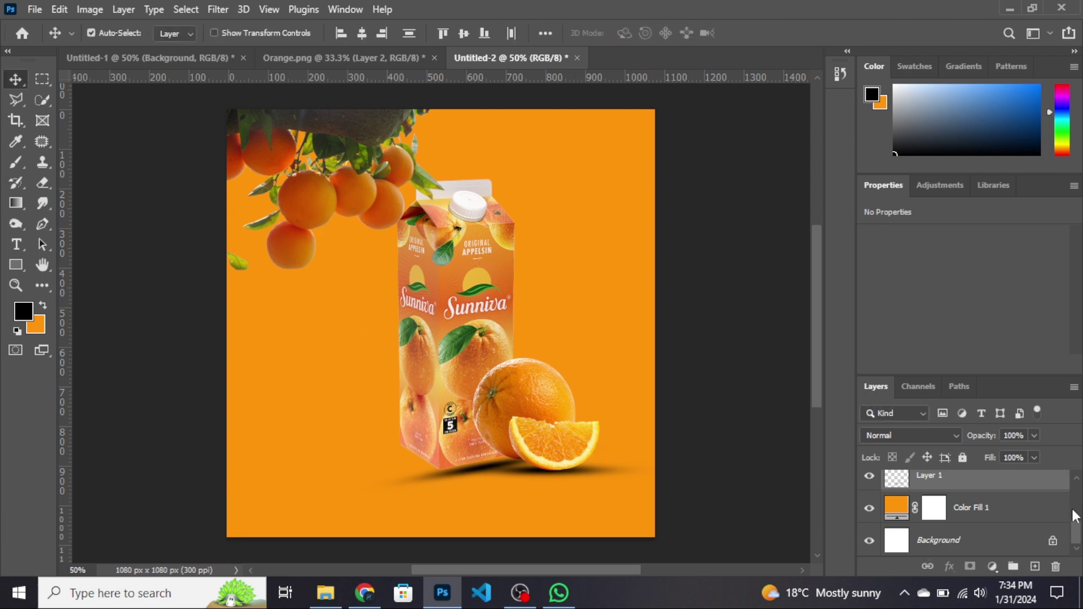
- Add a Levels adjustment clipped to the oranges-removebg-preview layer, with shadow input 35 and midtone input 1.69
drag(1076, 526, 1076, 470)
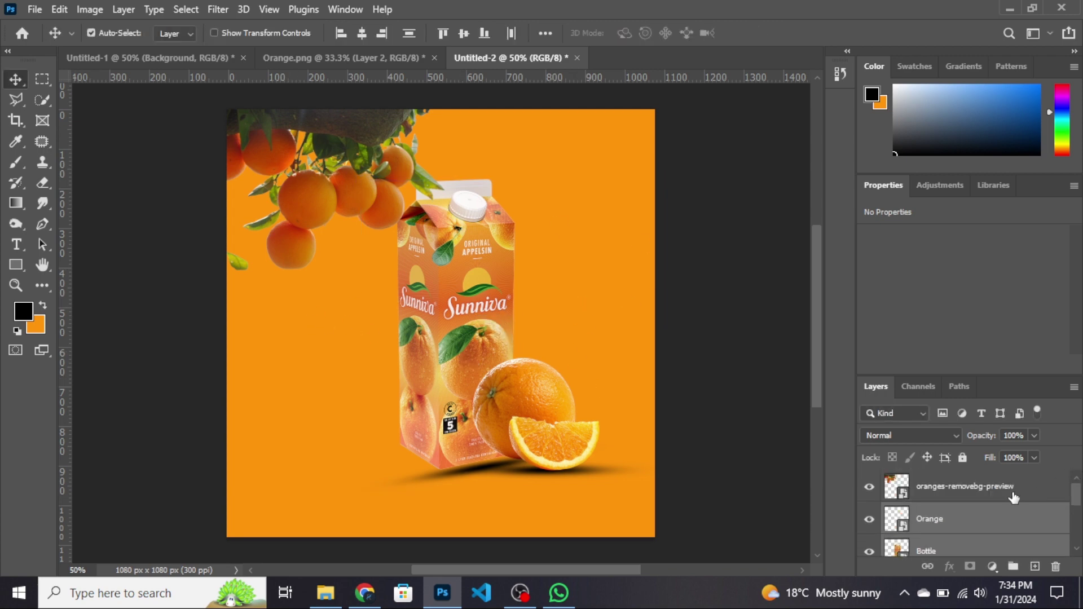
click(1014, 495)
click(990, 566)
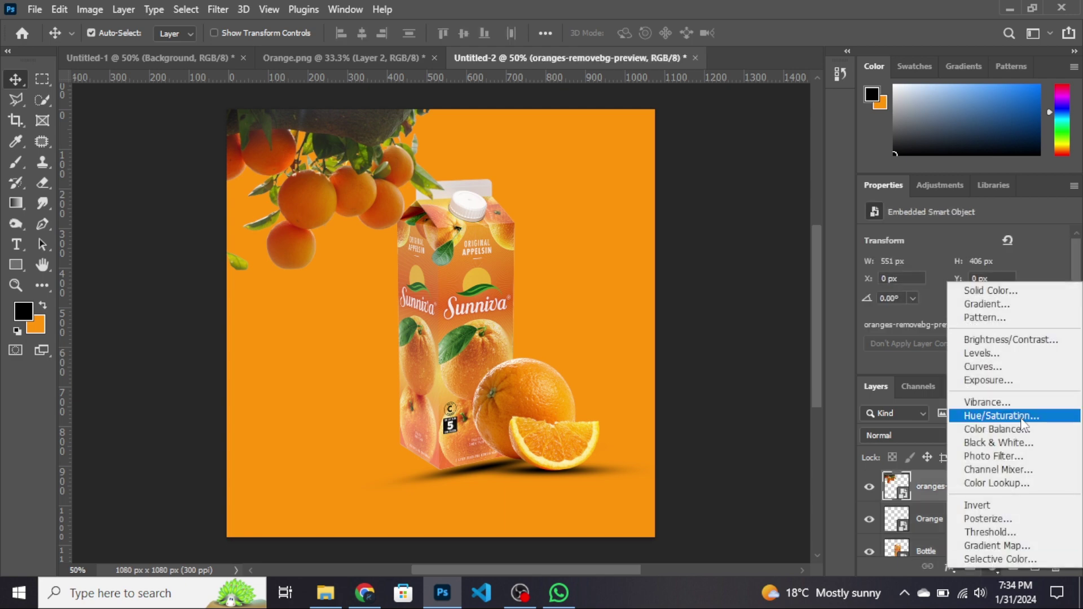
click(1024, 354)
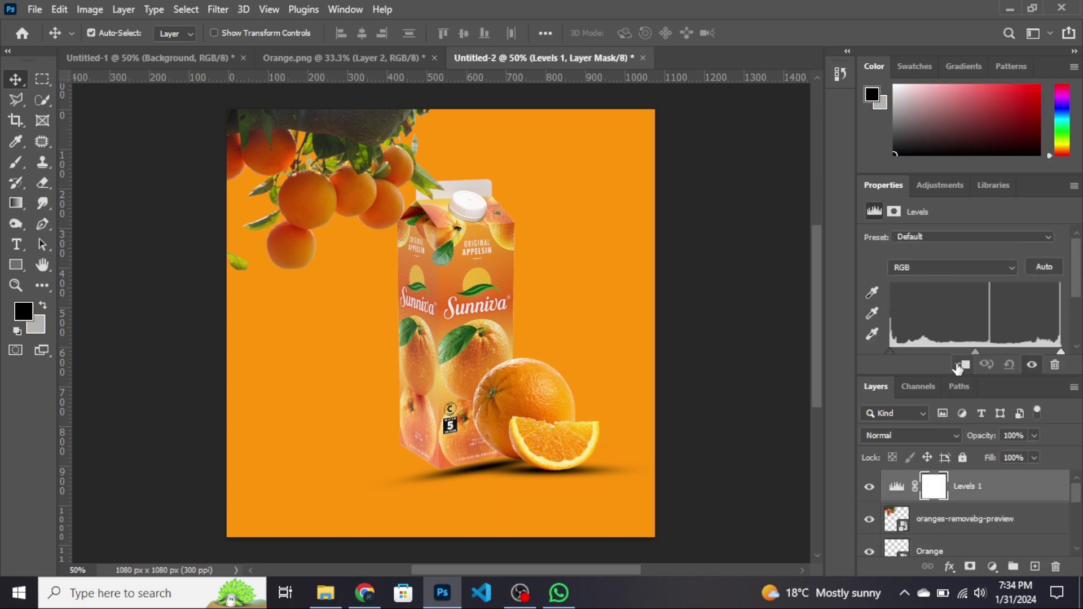
click(962, 364)
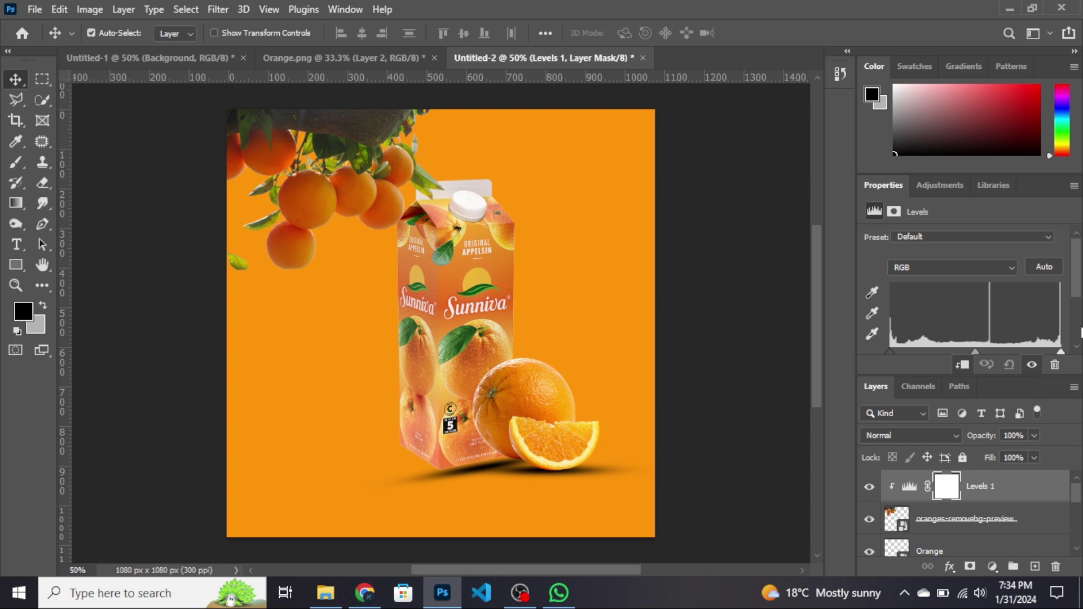
scroll(1079, 331, down, 3)
drag(889, 258, 912, 257)
drag(986, 259, 961, 258)
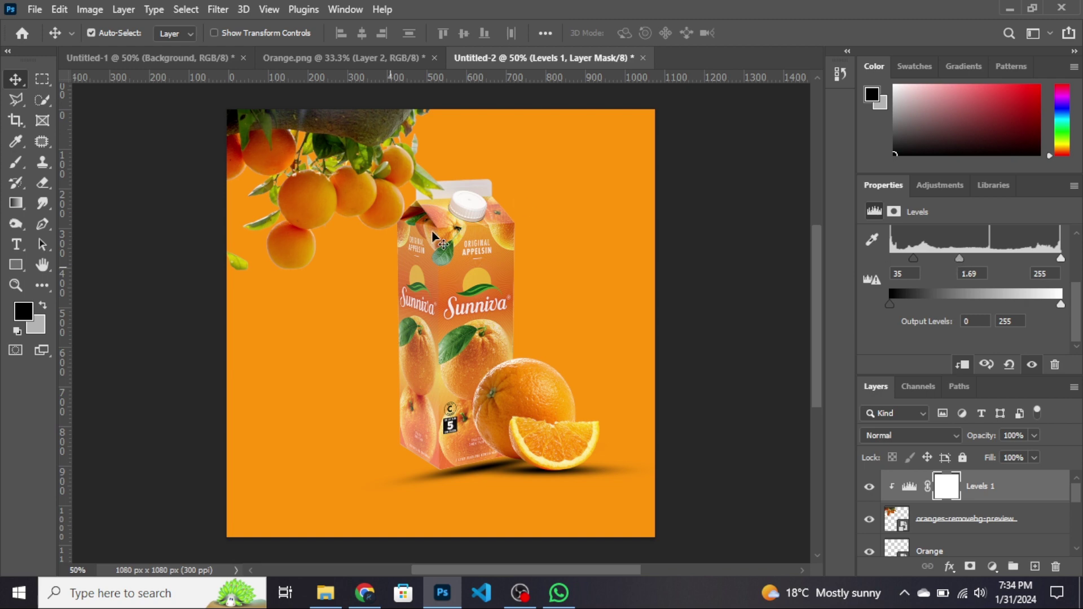
- Place the light image from Downloads, flip it horizontally, rotate it to 138.21° and enlarge it so the beam shines from the upper right corner
click(327, 593)
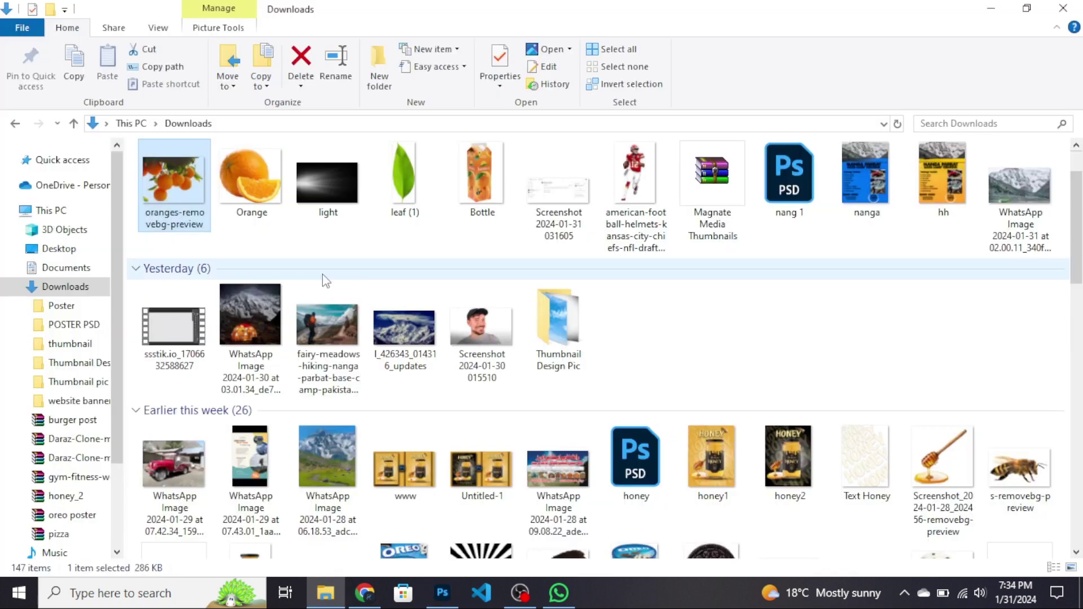
drag(326, 183, 489, 260)
right_click(490, 261)
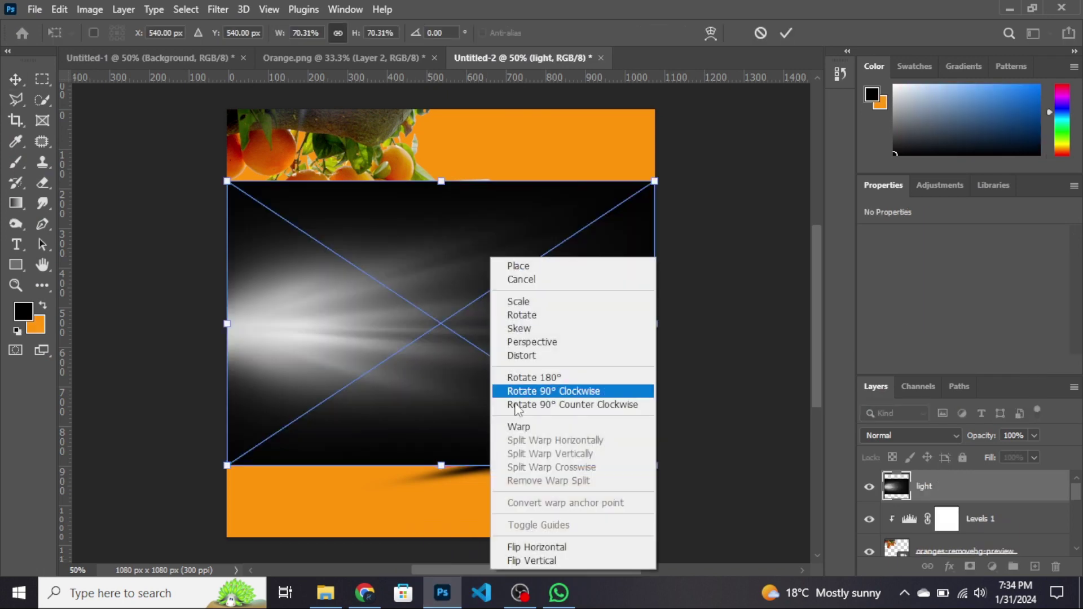
click(533, 547)
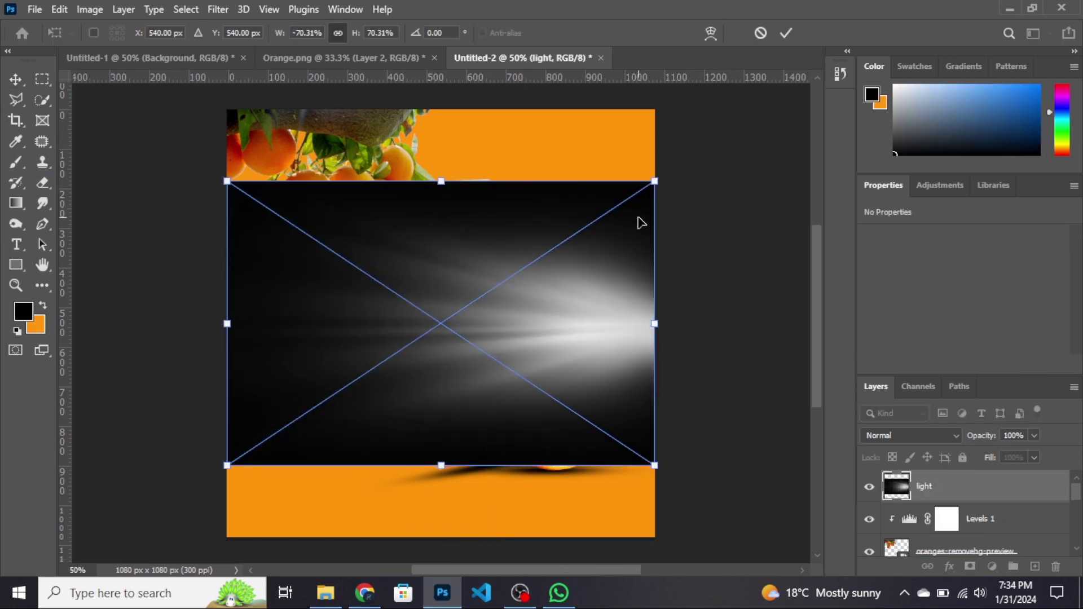
drag(657, 323, 624, 160)
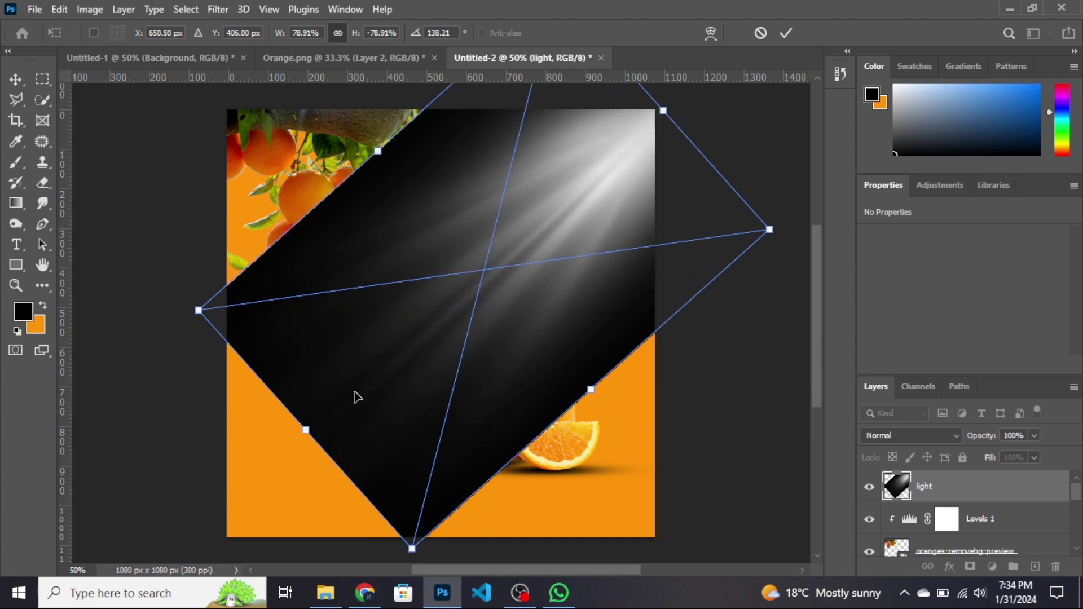
drag(305, 430, 261, 464)
key(Return)
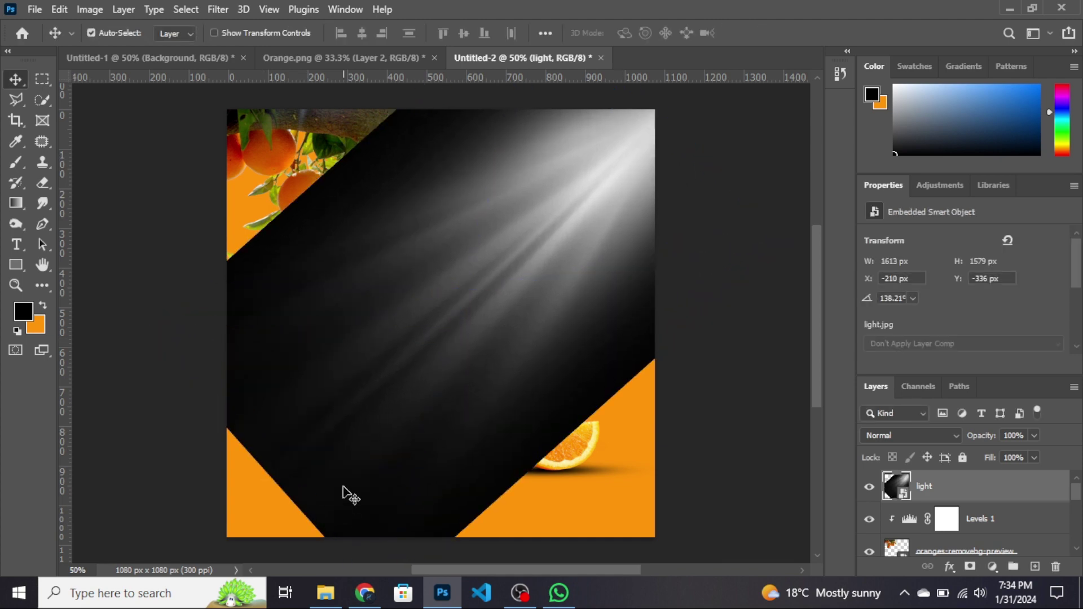
- Set the light layer's blend mode to Screen and shift it to about X -228 px, Y -340 px
drag(393, 428, 424, 410)
click(957, 438)
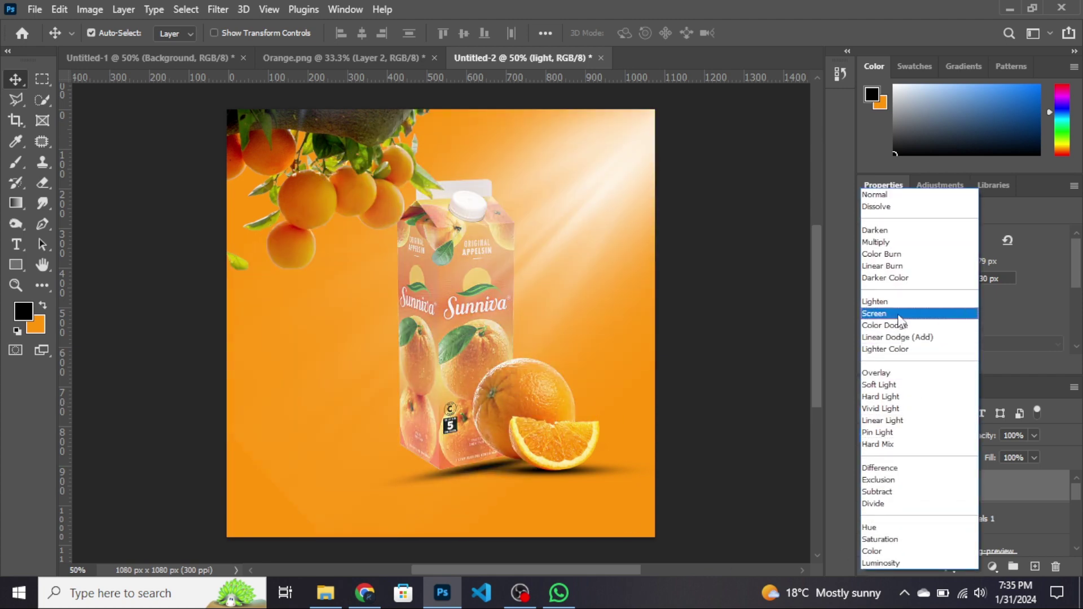
click(899, 313)
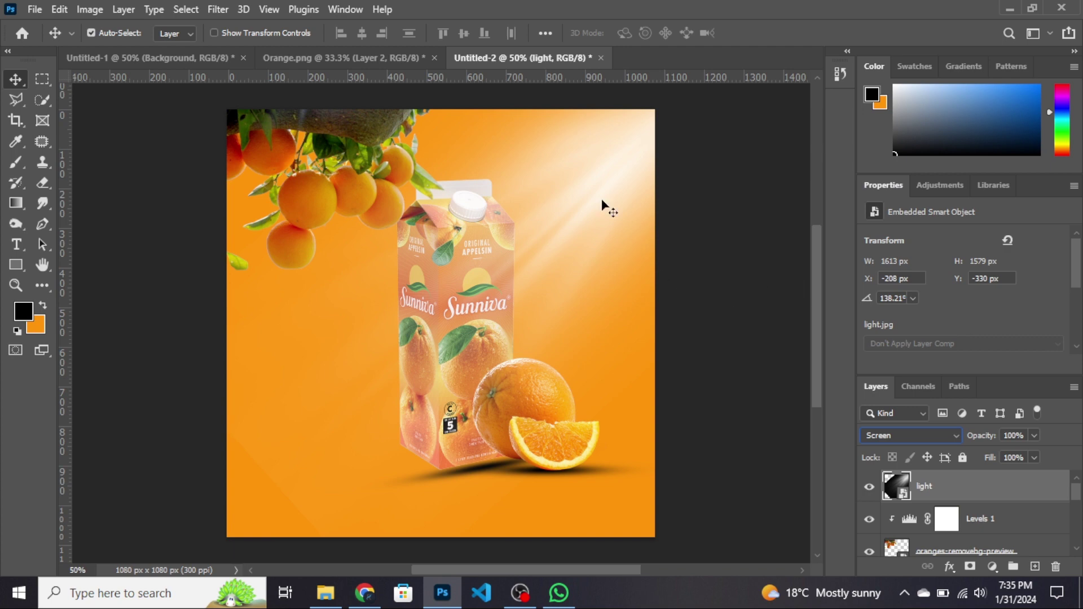
drag(618, 180, 612, 175)
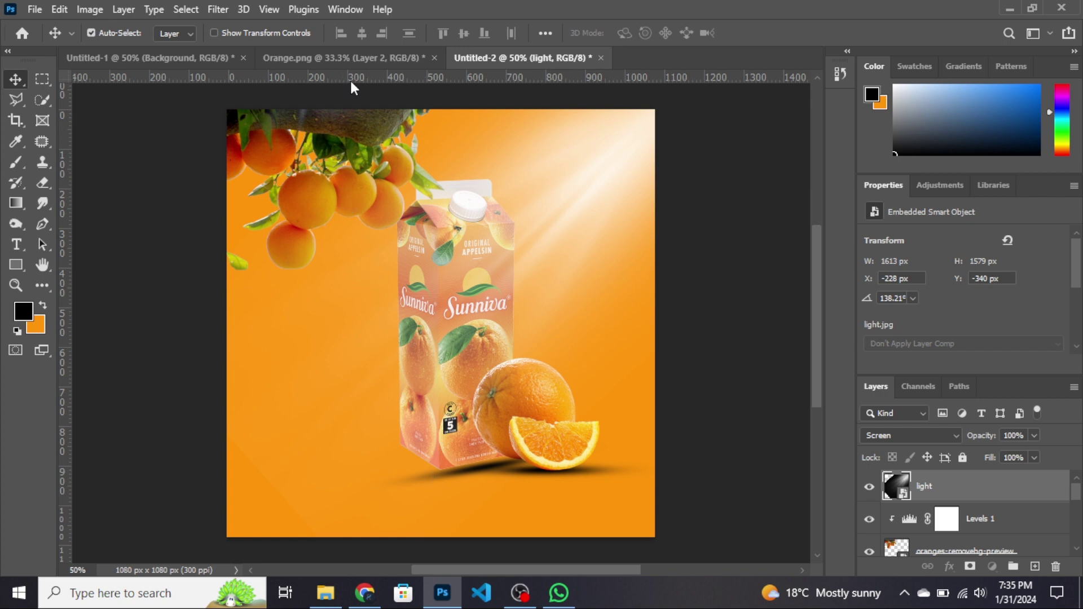
- Copy the orange slice from Orange.png into the poster, scale it to 24.93%, rotate it to -18.76° and place it at the canvas's left edge
click(354, 58)
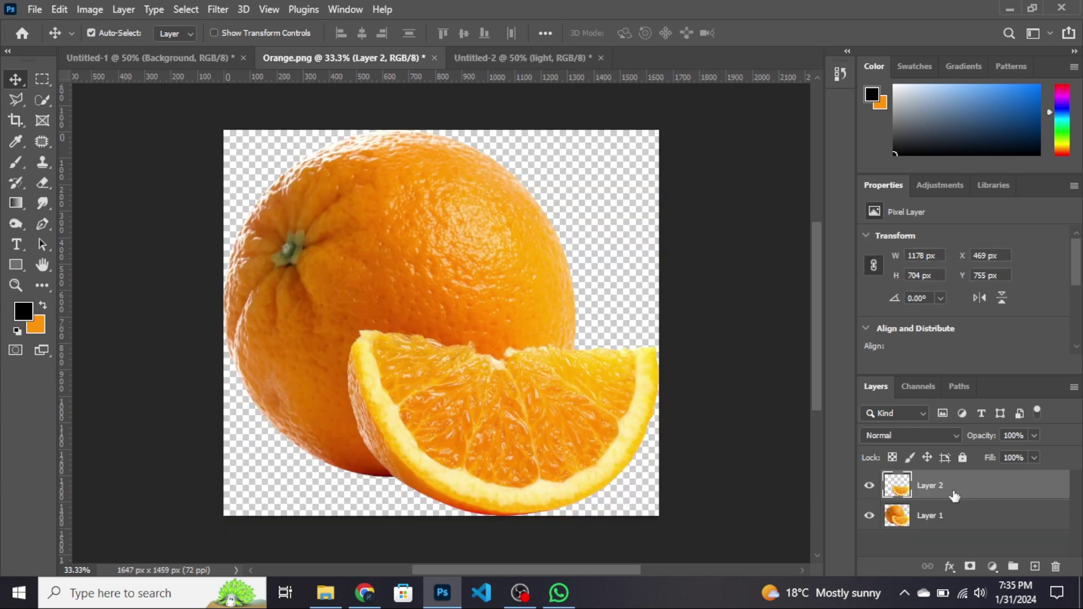
drag(953, 495, 544, 333)
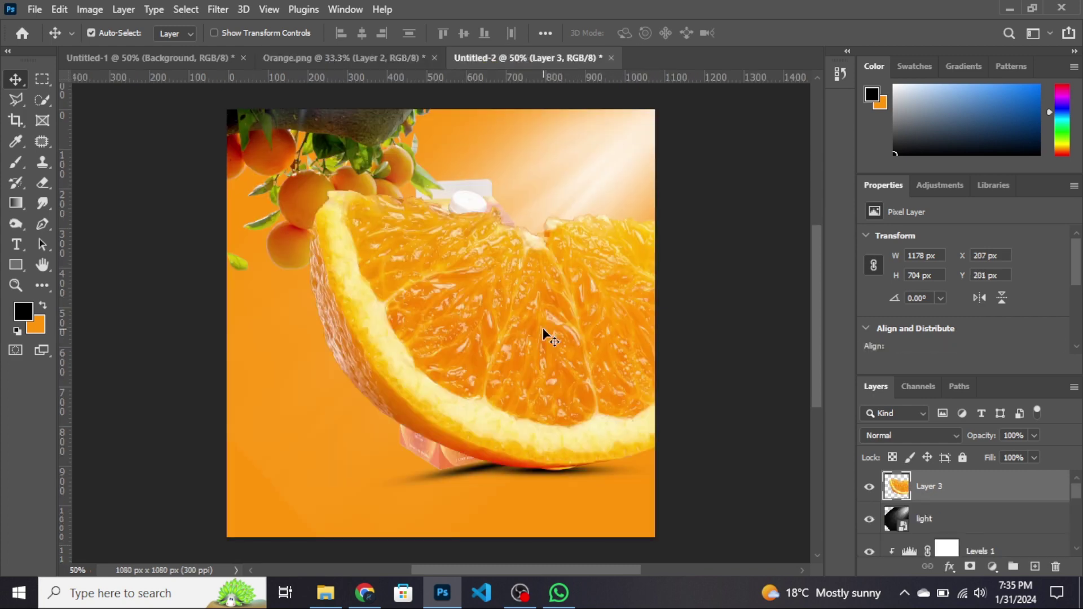
key(ctrl+t)
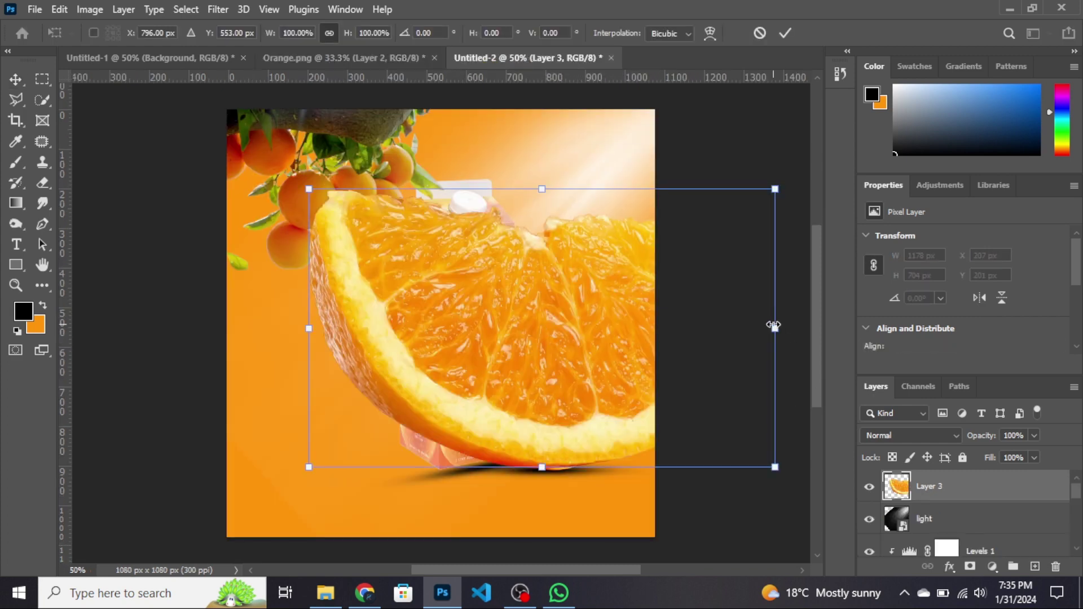
drag(774, 324, 621, 323)
drag(631, 324, 419, 352)
drag(290, 387, 268, 418)
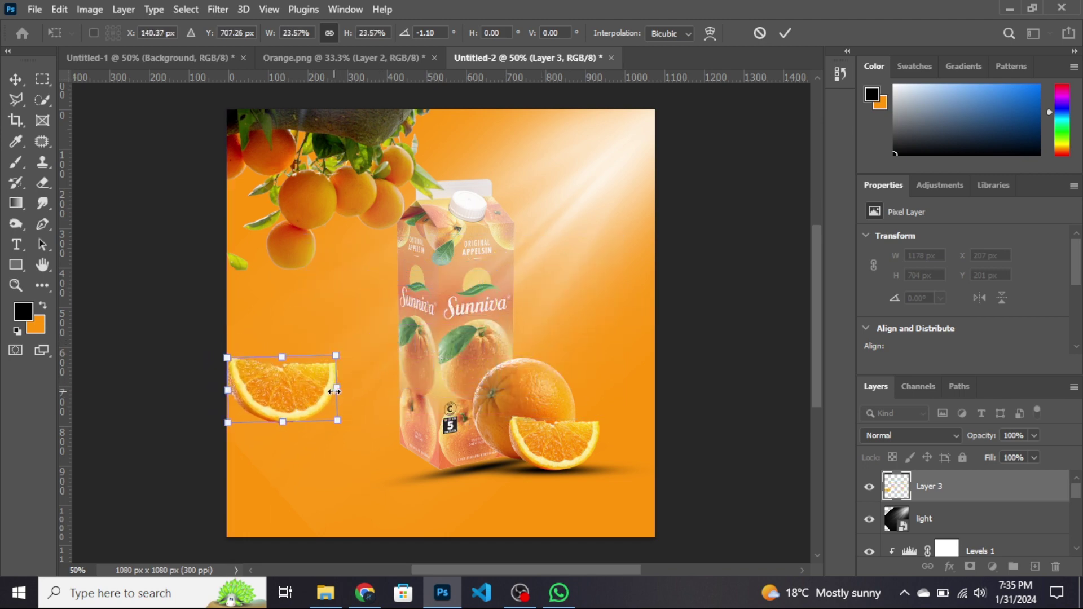
drag(342, 379, 353, 349)
drag(282, 379, 289, 377)
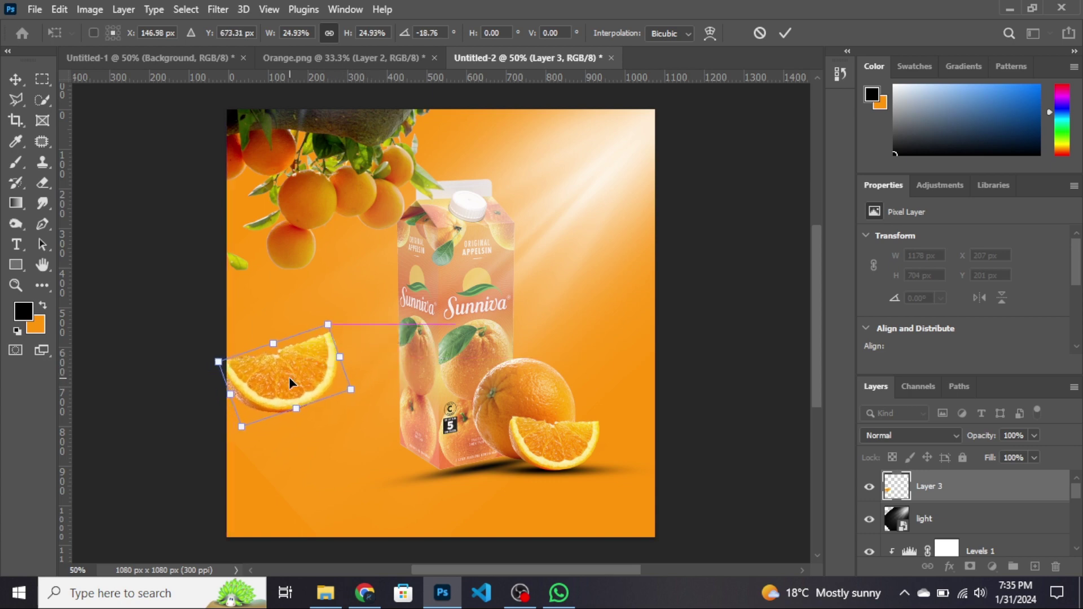
key(Return)
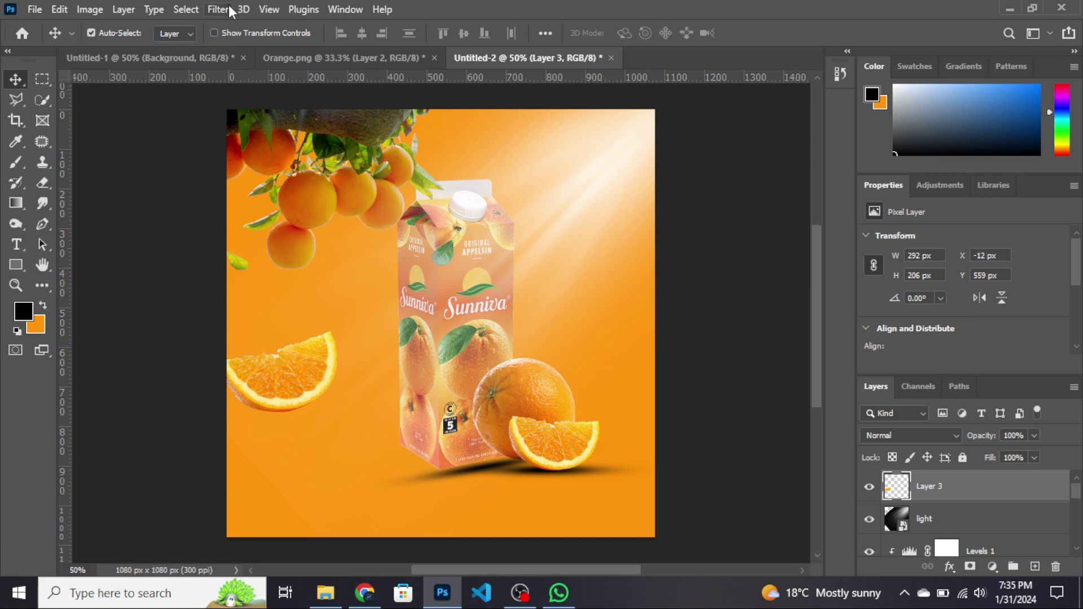
- Apply a Gaussian Blur with a radius of about 4 px to the orange slice at the left edge
click(228, 9)
mouse_move(265, 212)
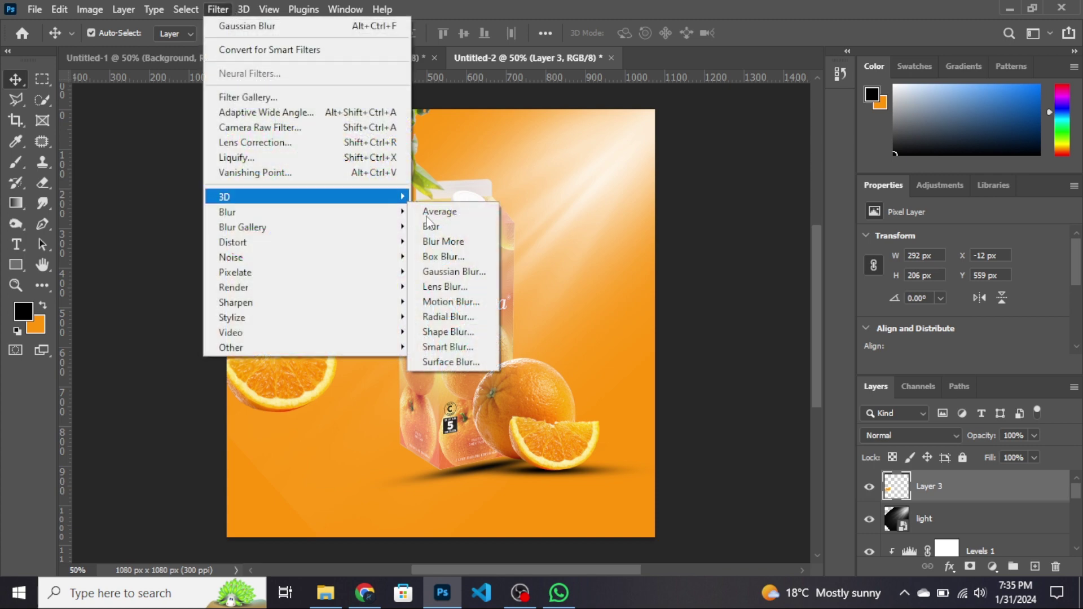
click(449, 273)
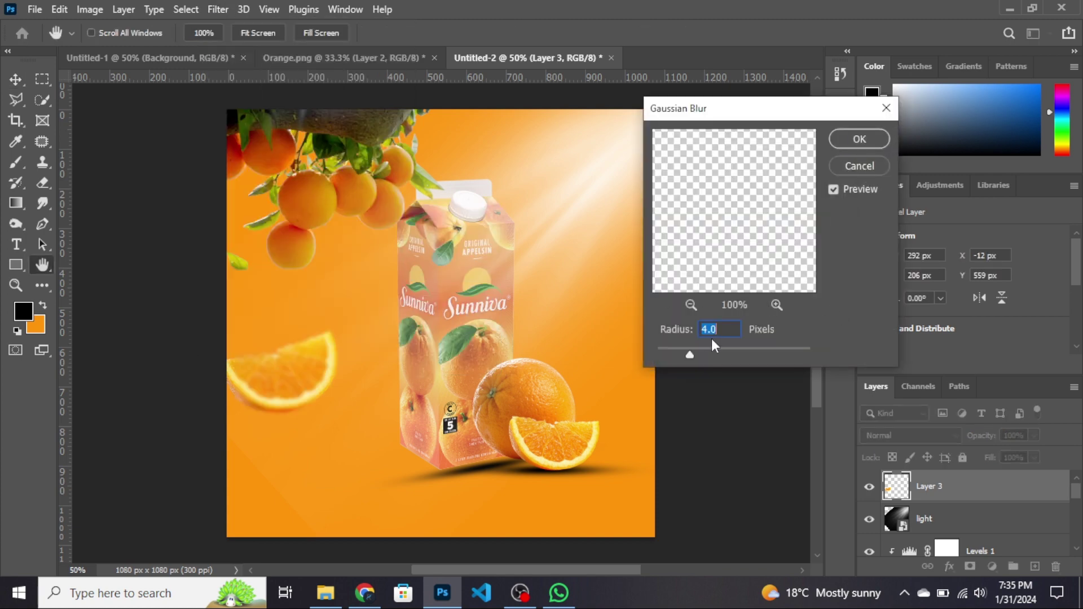
click(691, 354)
click(865, 141)
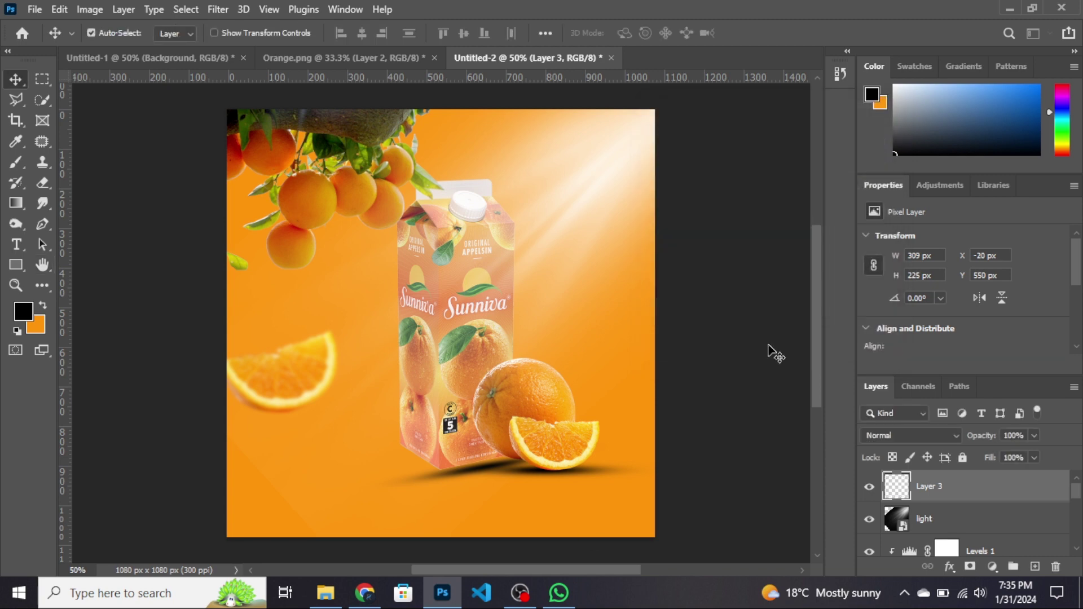
- Place leaf (1) from Downloads at 71.63% scale and 27.14° rotation above the blurred slice, and move its layer beneath Layer 3
click(193, 66)
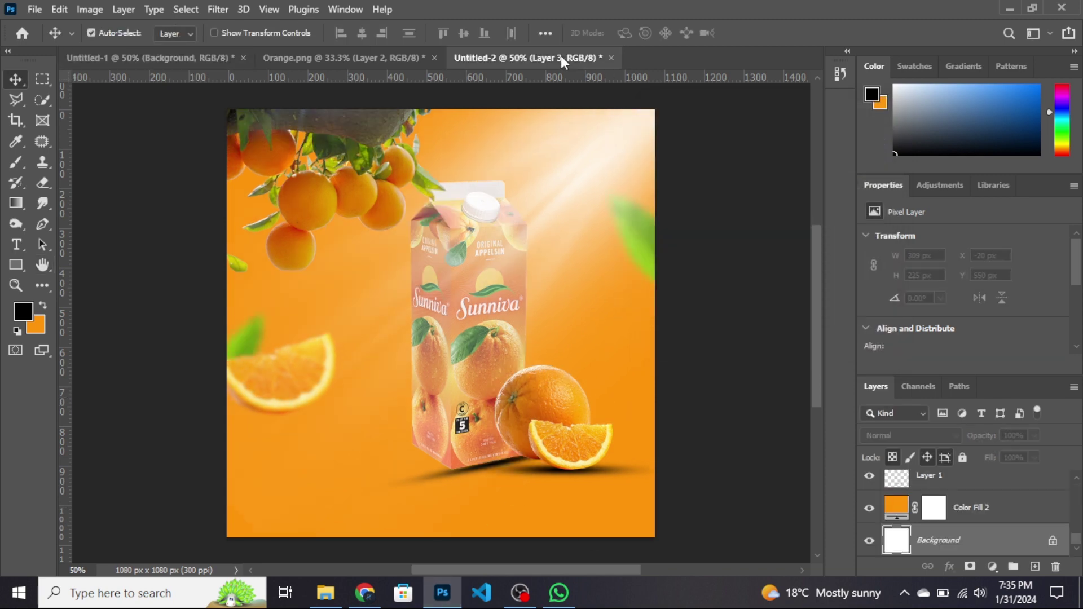
click(561, 55)
click(327, 599)
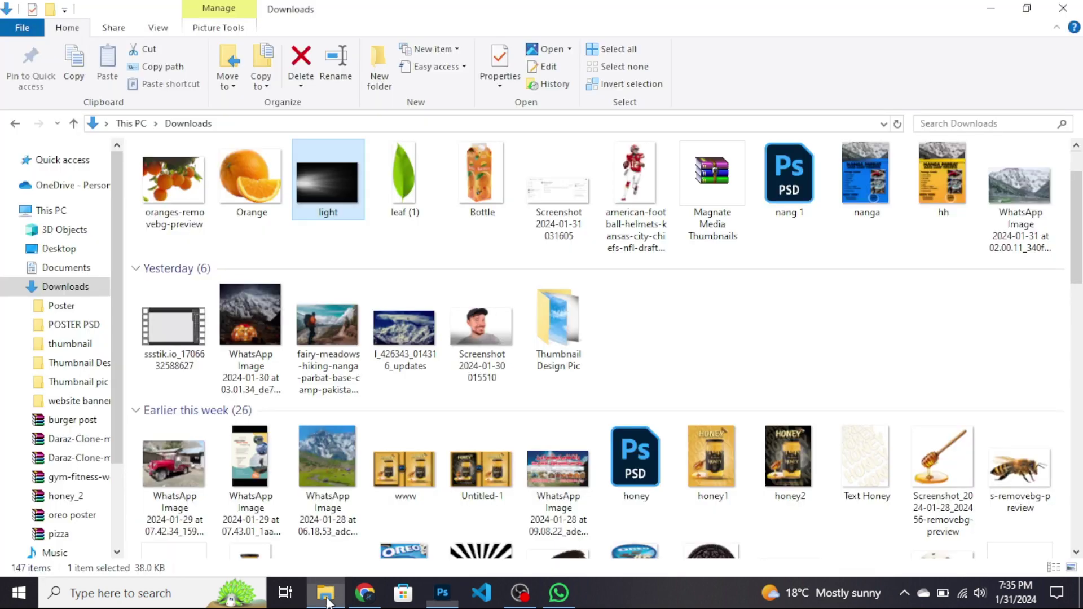
drag(407, 176, 547, 318)
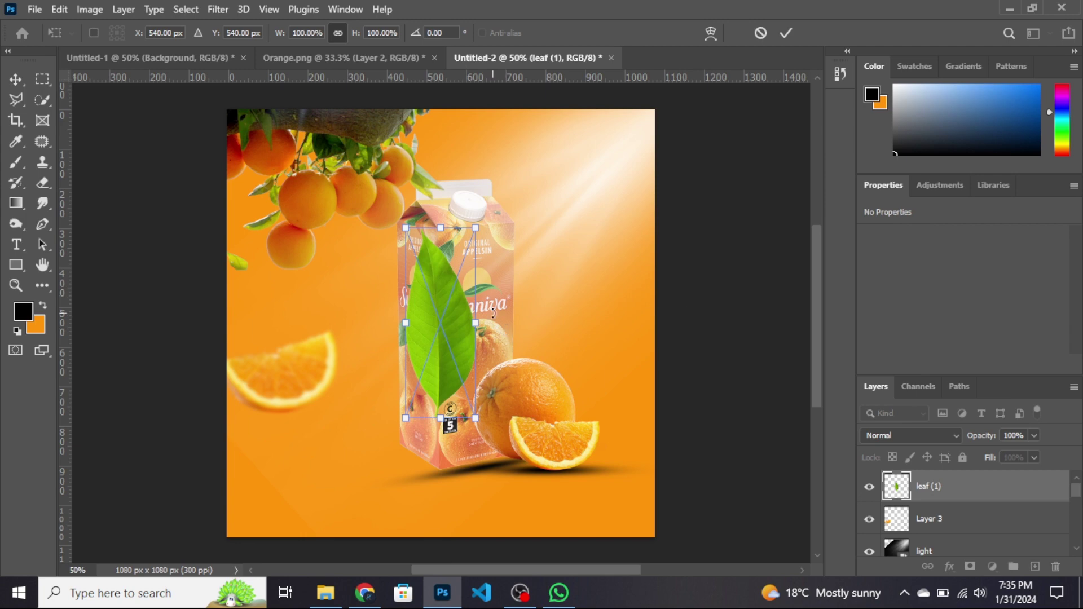
drag(475, 322, 455, 322)
drag(394, 398, 387, 375)
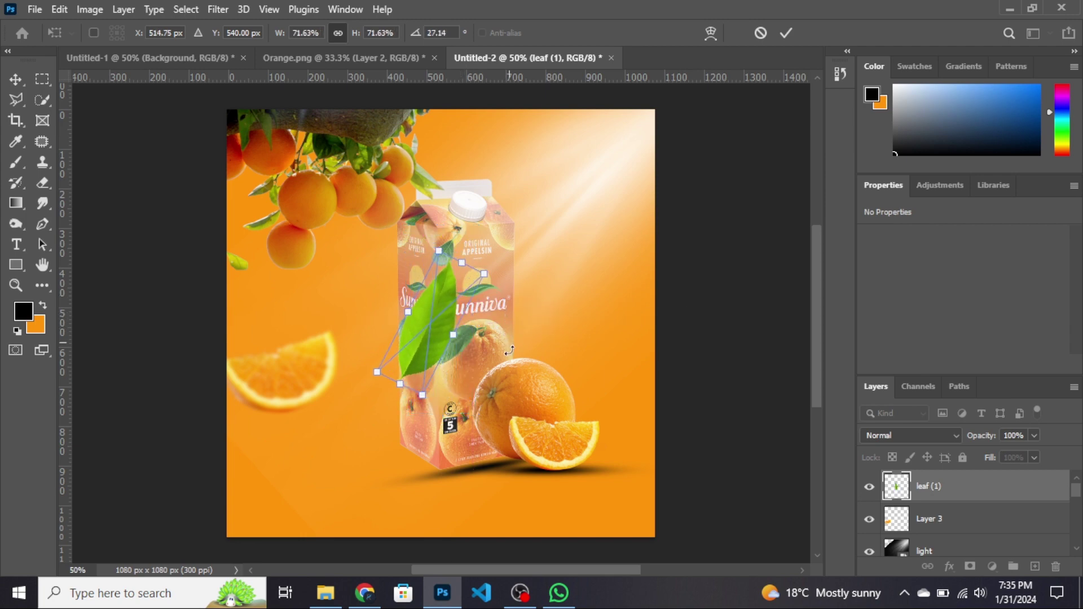
drag(439, 319, 263, 315)
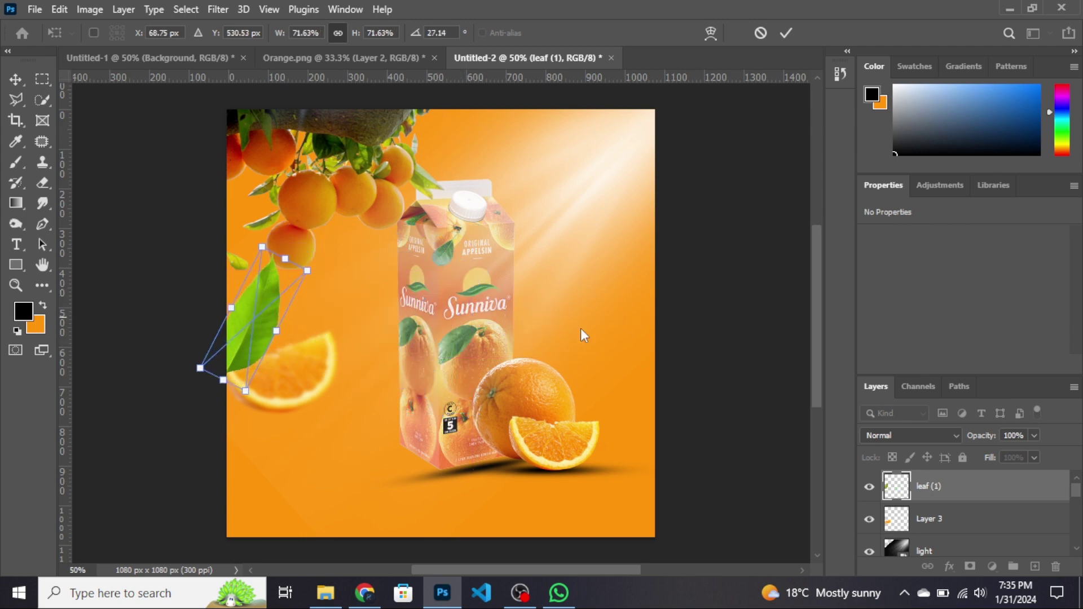
drag(1034, 486, 1021, 540)
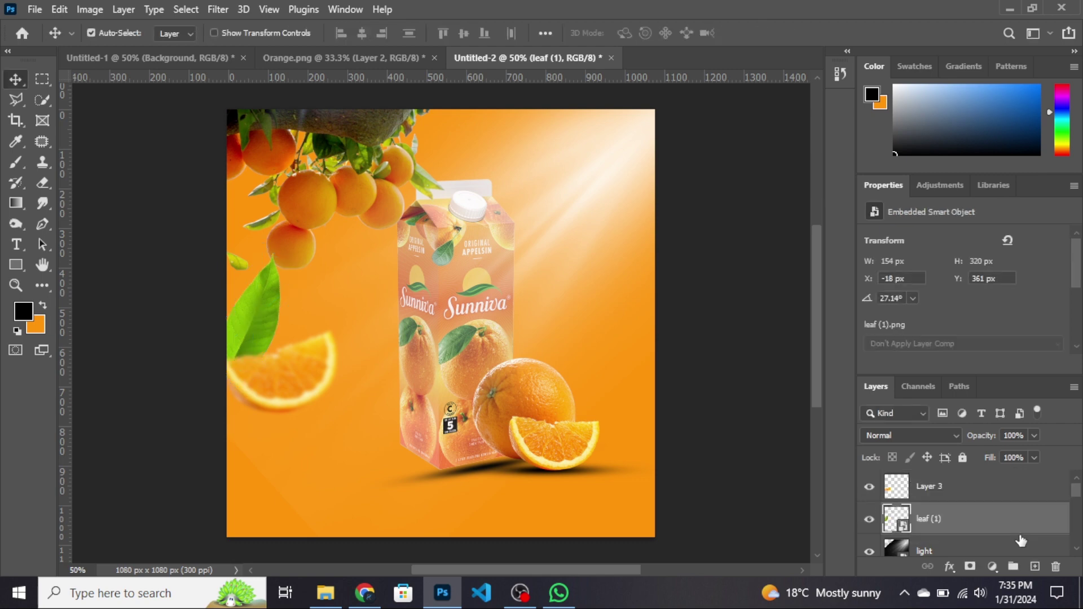
- Move leaf (1) partly past the canvas's left edge, centred at about X 10 px, Y 620 px, and rotate it to 47.08°
drag(267, 331, 244, 367)
key(ctrl+t)
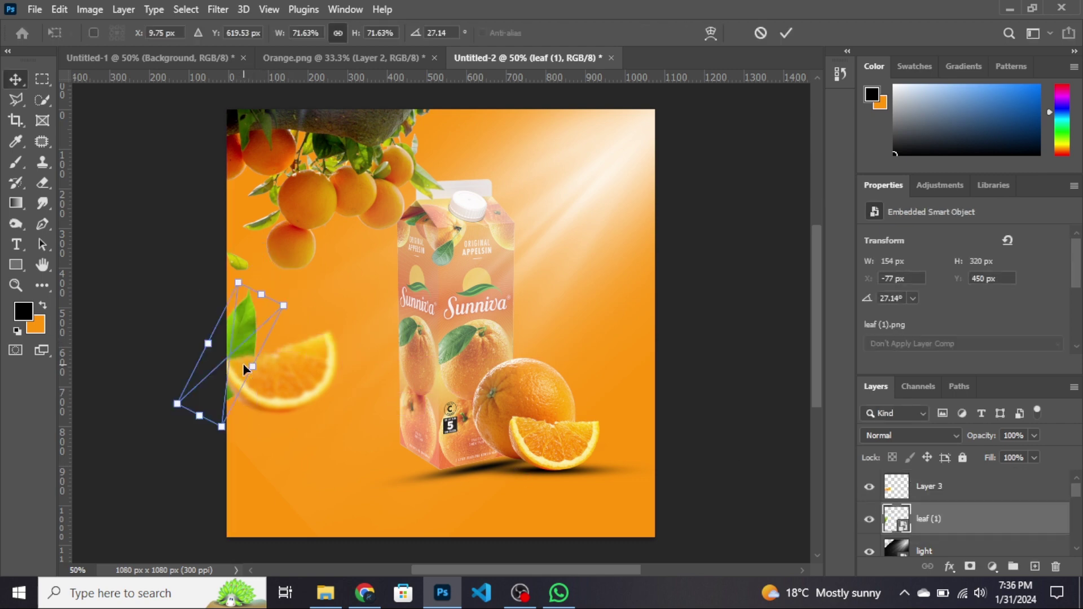
drag(308, 350, 310, 379)
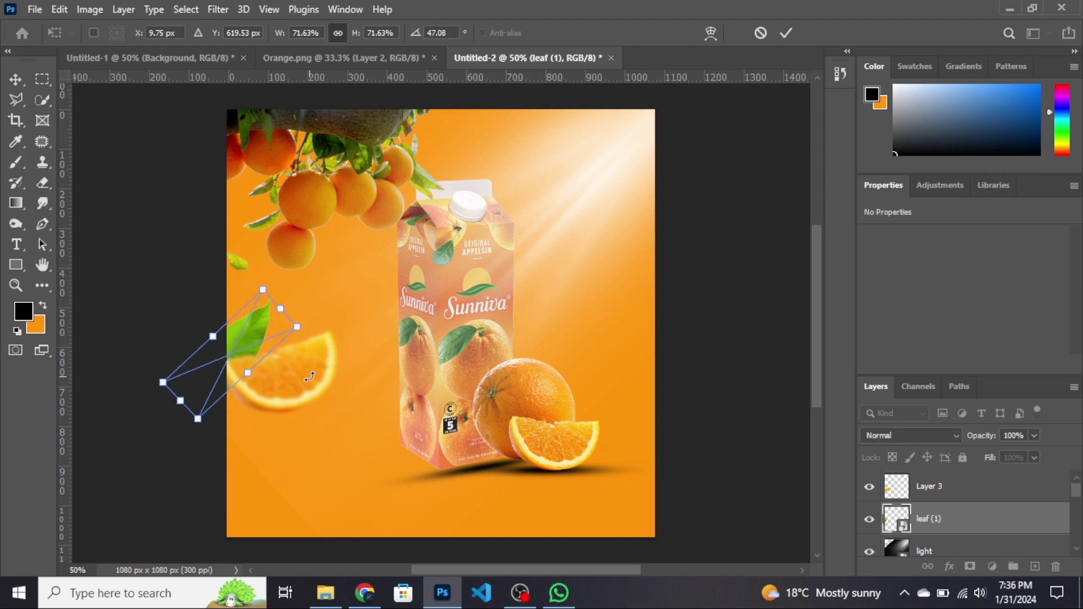
key(Return)
- Apply a Gaussian Blur with a radius of 4.6 px to leaf (1)
click(216, 9)
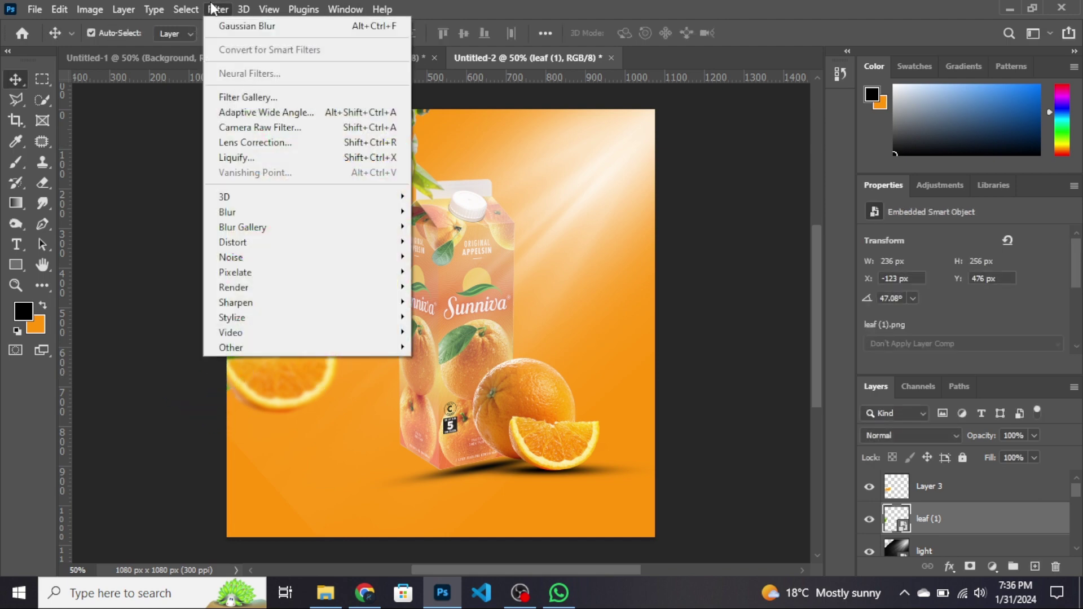
mouse_move(285, 213)
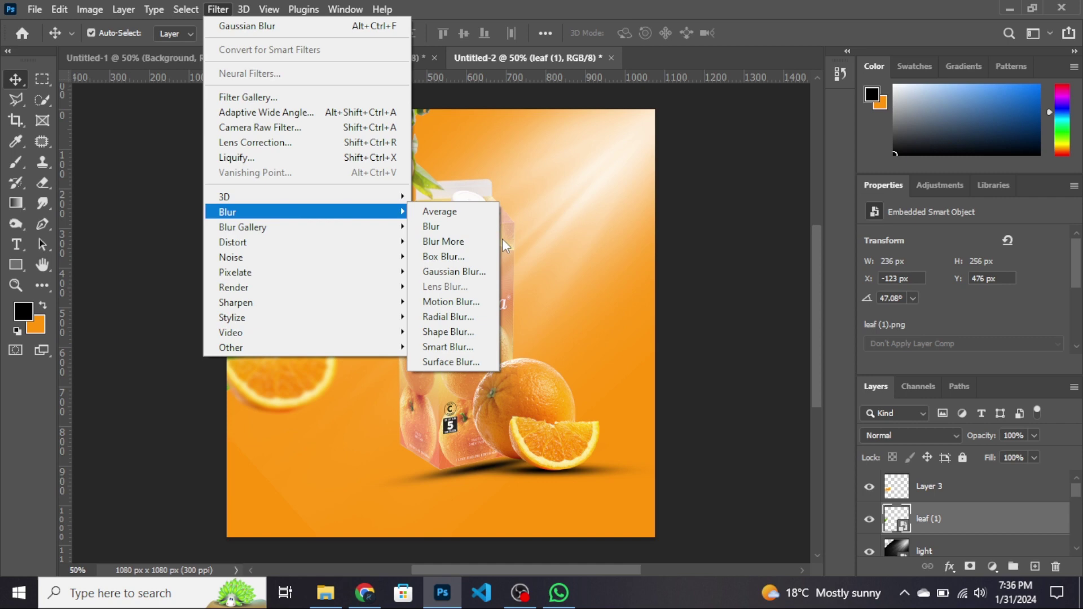
click(454, 271)
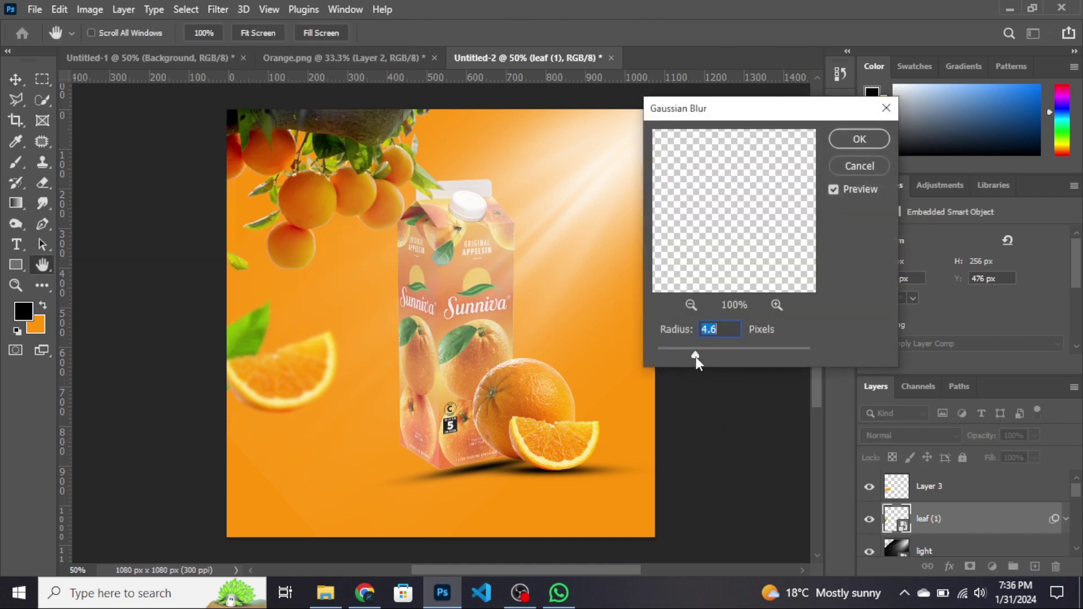
click(239, 333)
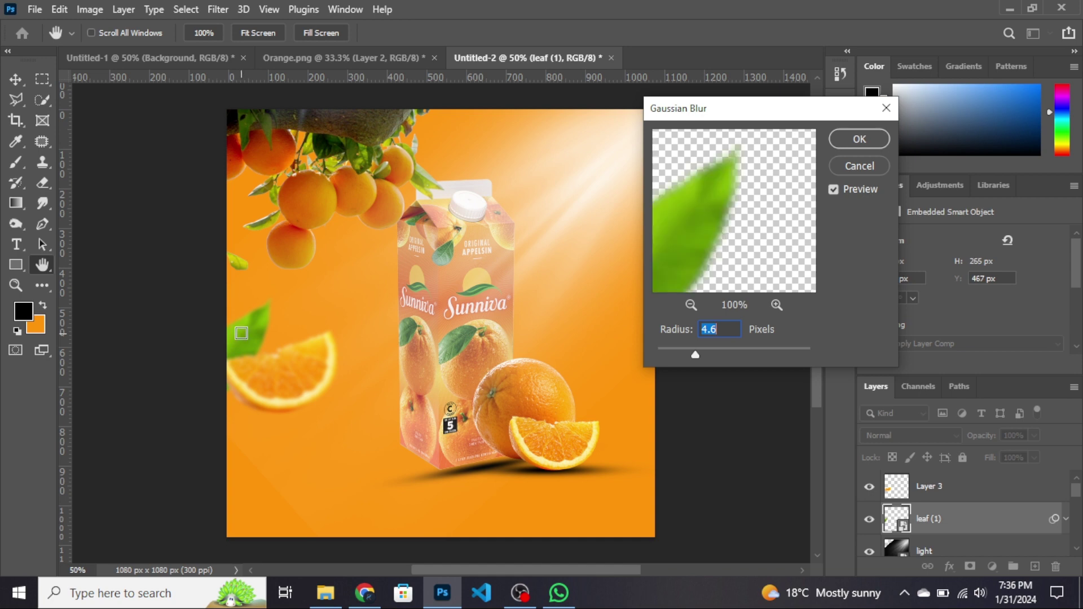
click(881, 142)
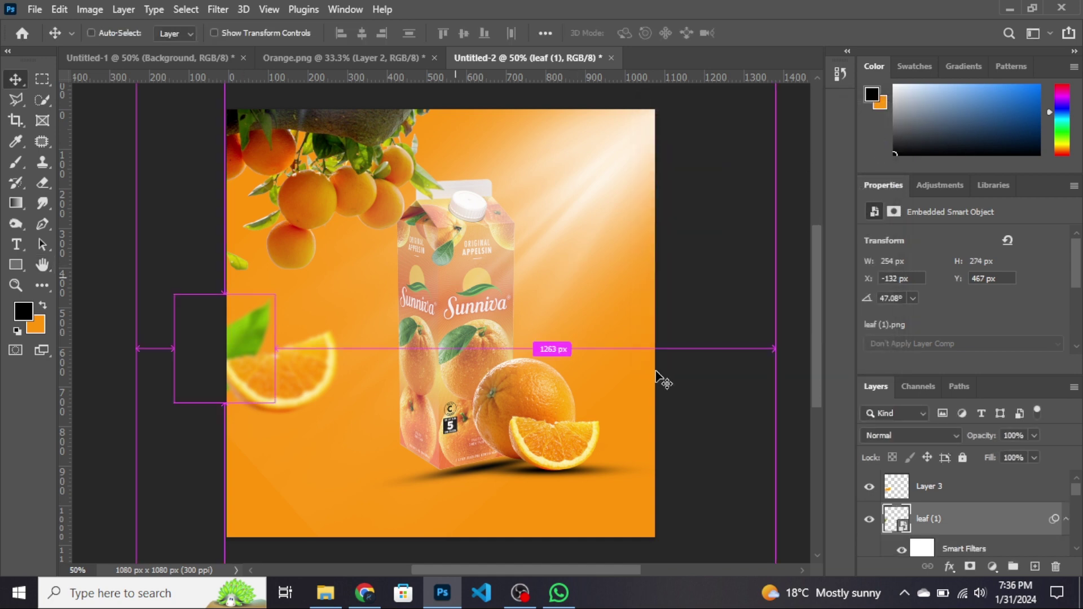
- Place a horizontally flipped duplicate of the blurred leaf at the canvas's right edge, centred at about Y 335 px, below the light rays' source
drag(961, 527, 1037, 568)
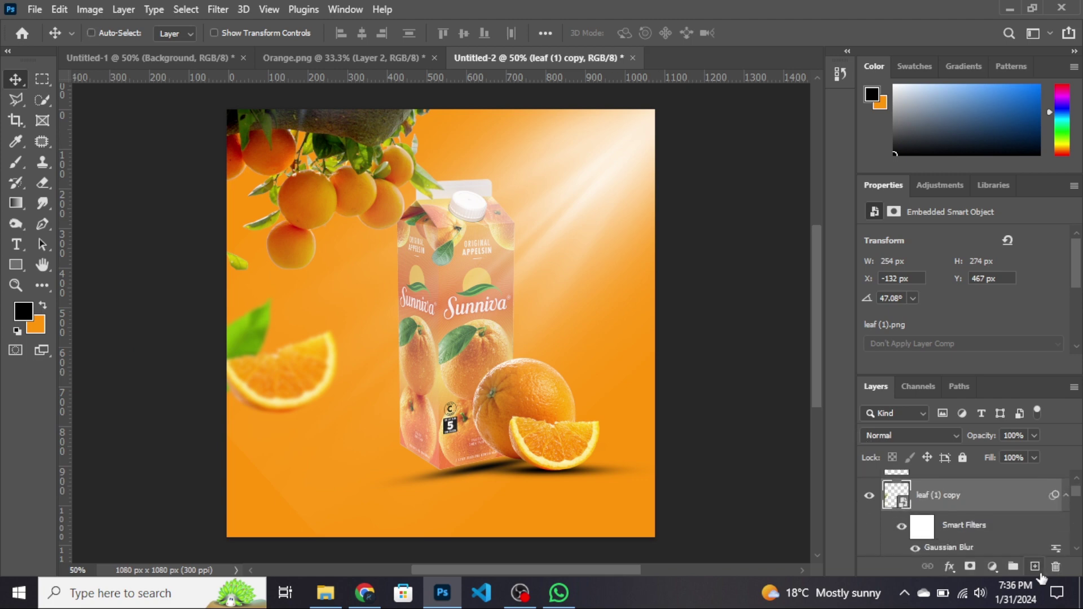
key(ctrl+t)
key(Return)
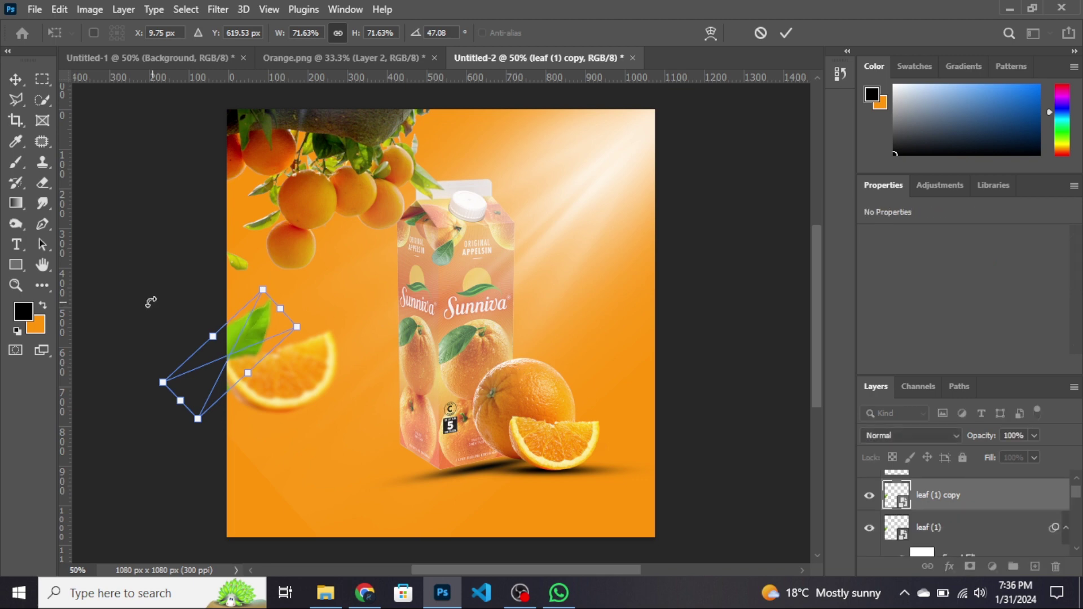
drag(222, 341, 584, 191)
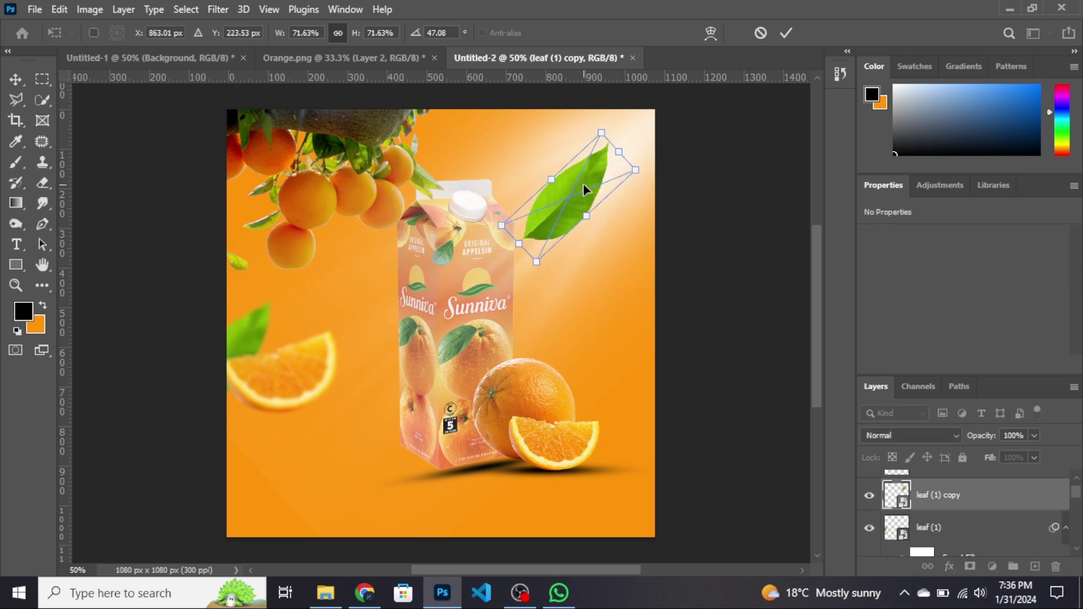
right_click(584, 191)
click(626, 475)
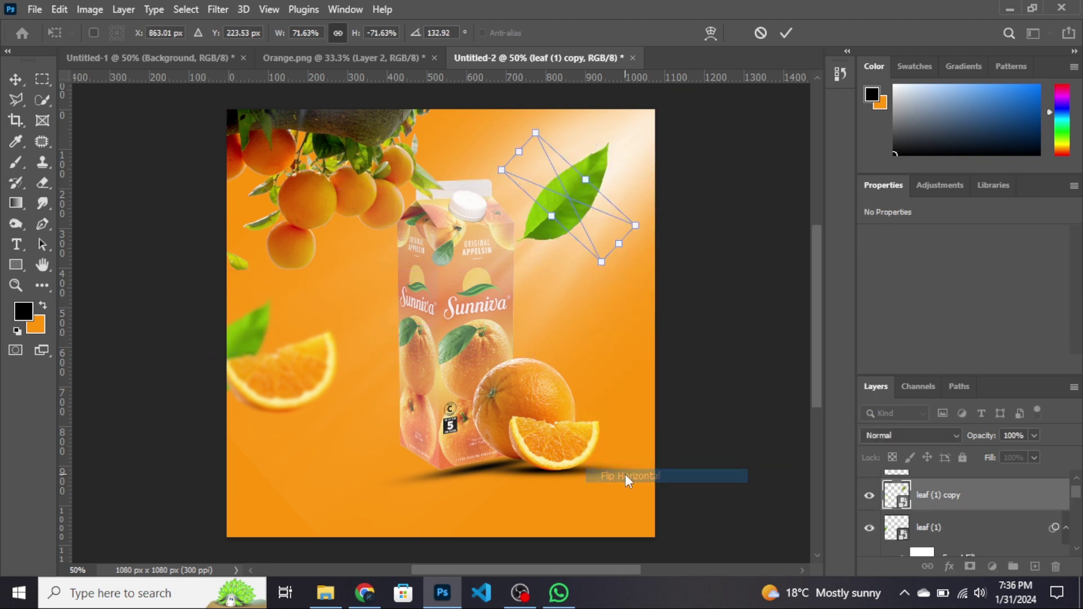
drag(595, 232, 646, 276)
key(Return)
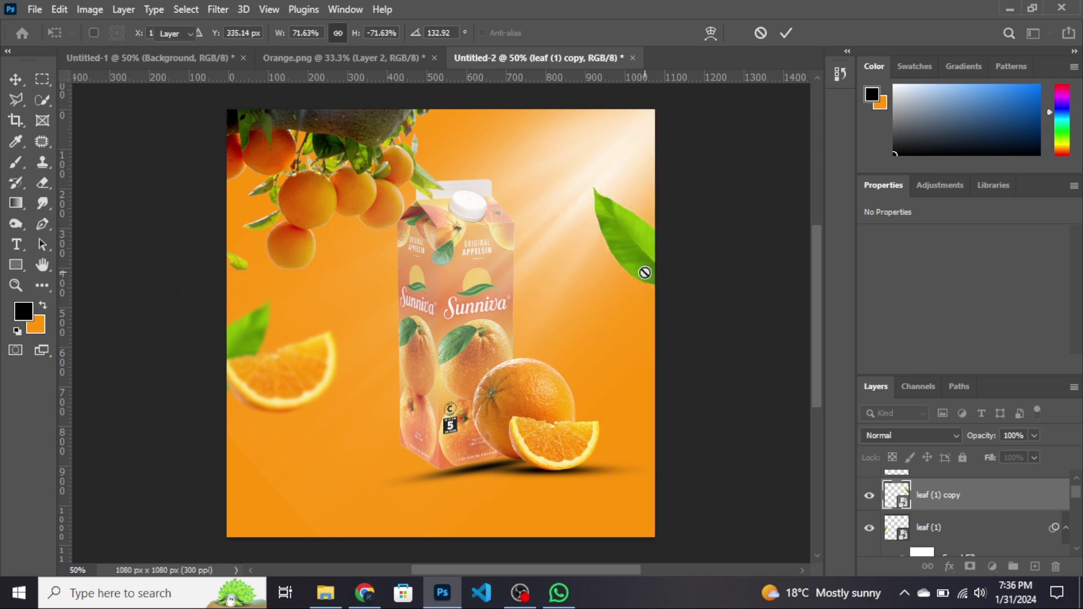